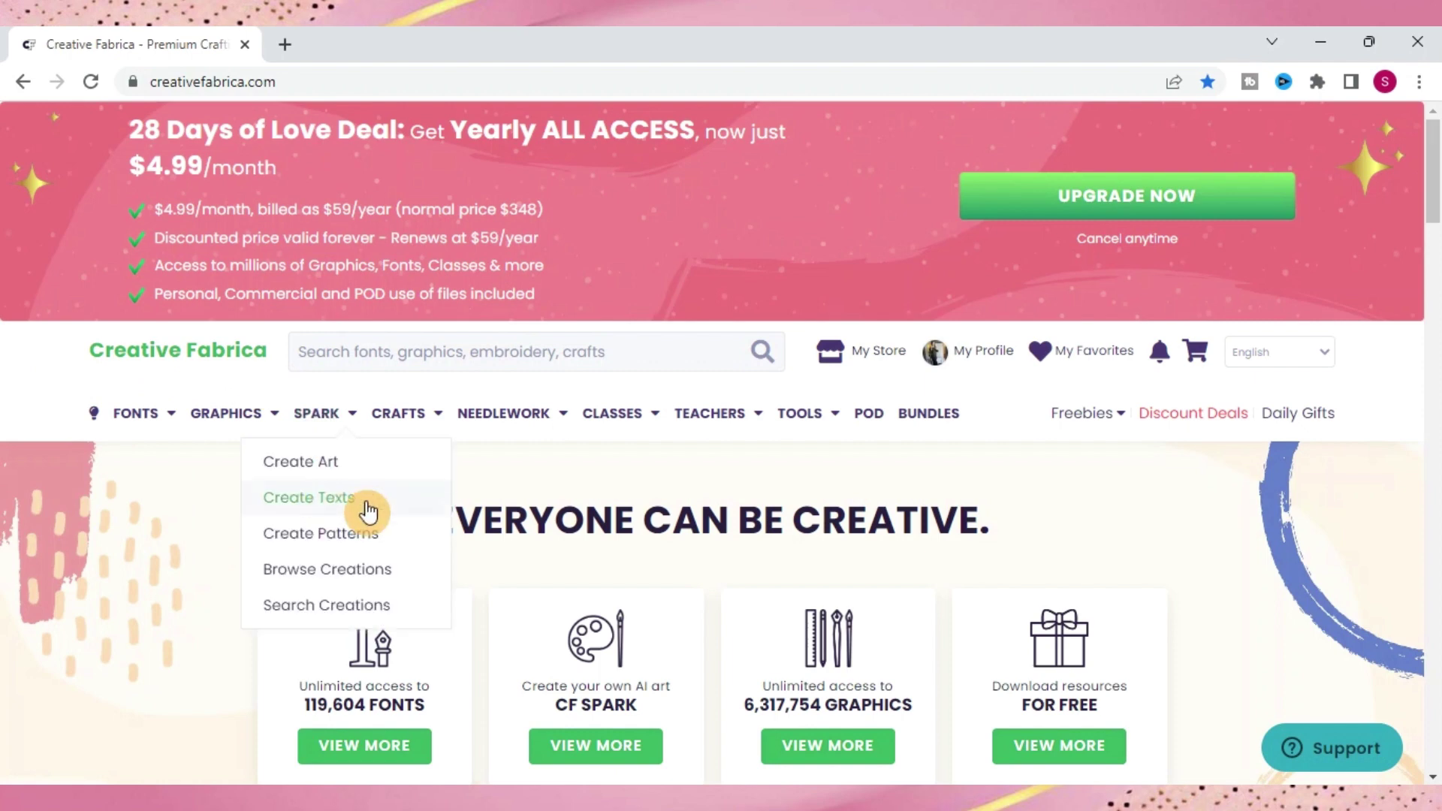
pyautogui.scroll(-1, 745, 561)
pyautogui.scroll(-3, 747, 561)
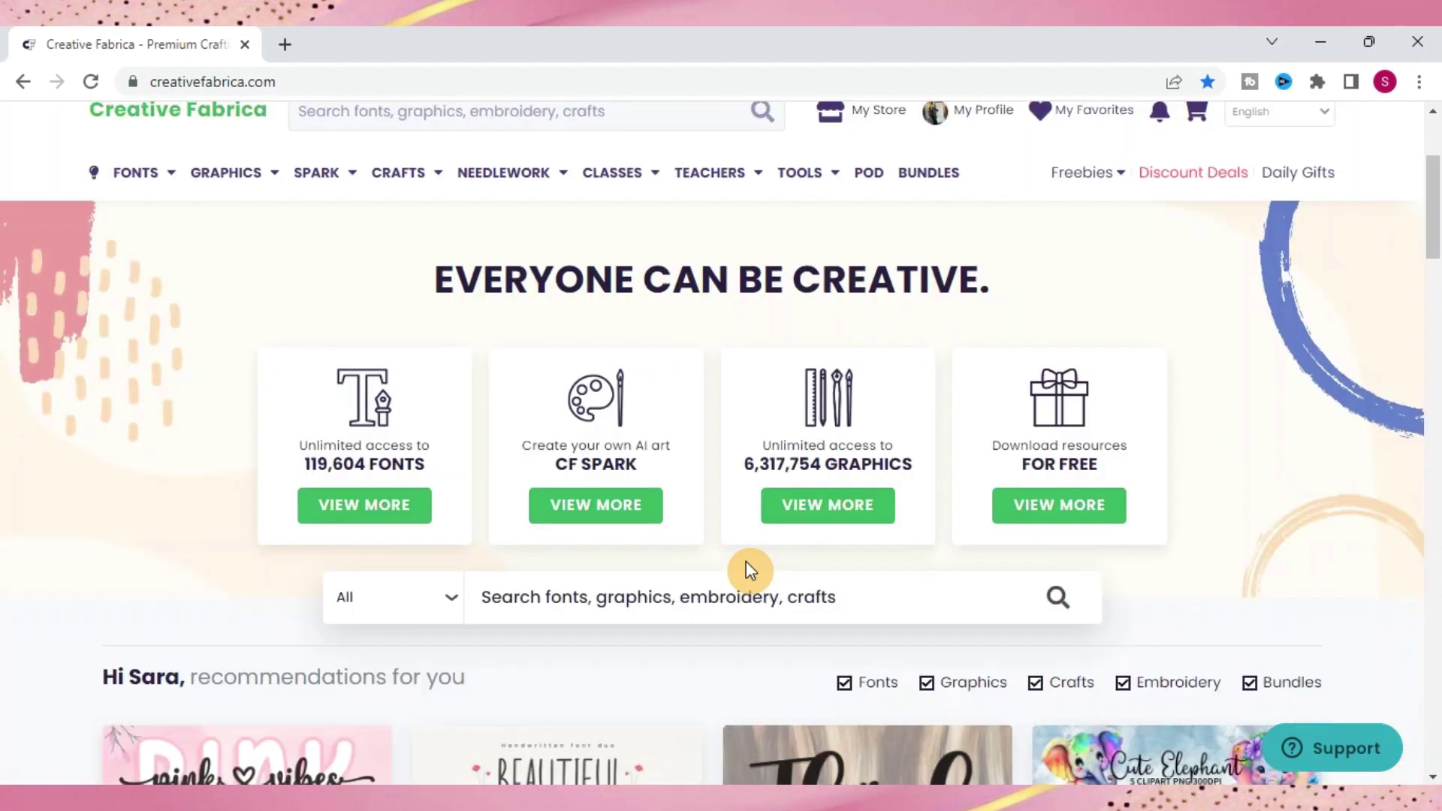
pyautogui.scroll(-2, 745, 562)
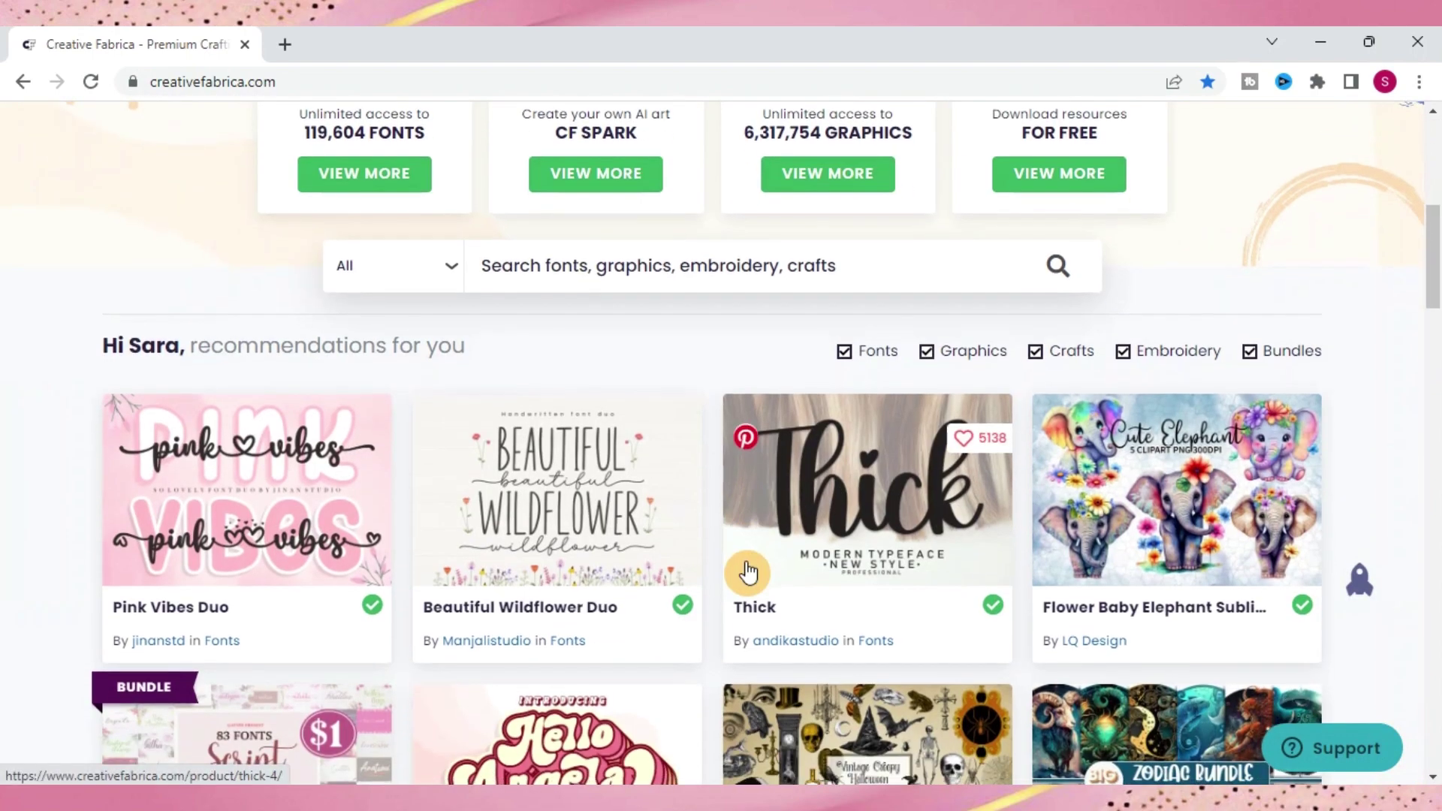
pyautogui.scroll(1, 750, 571)
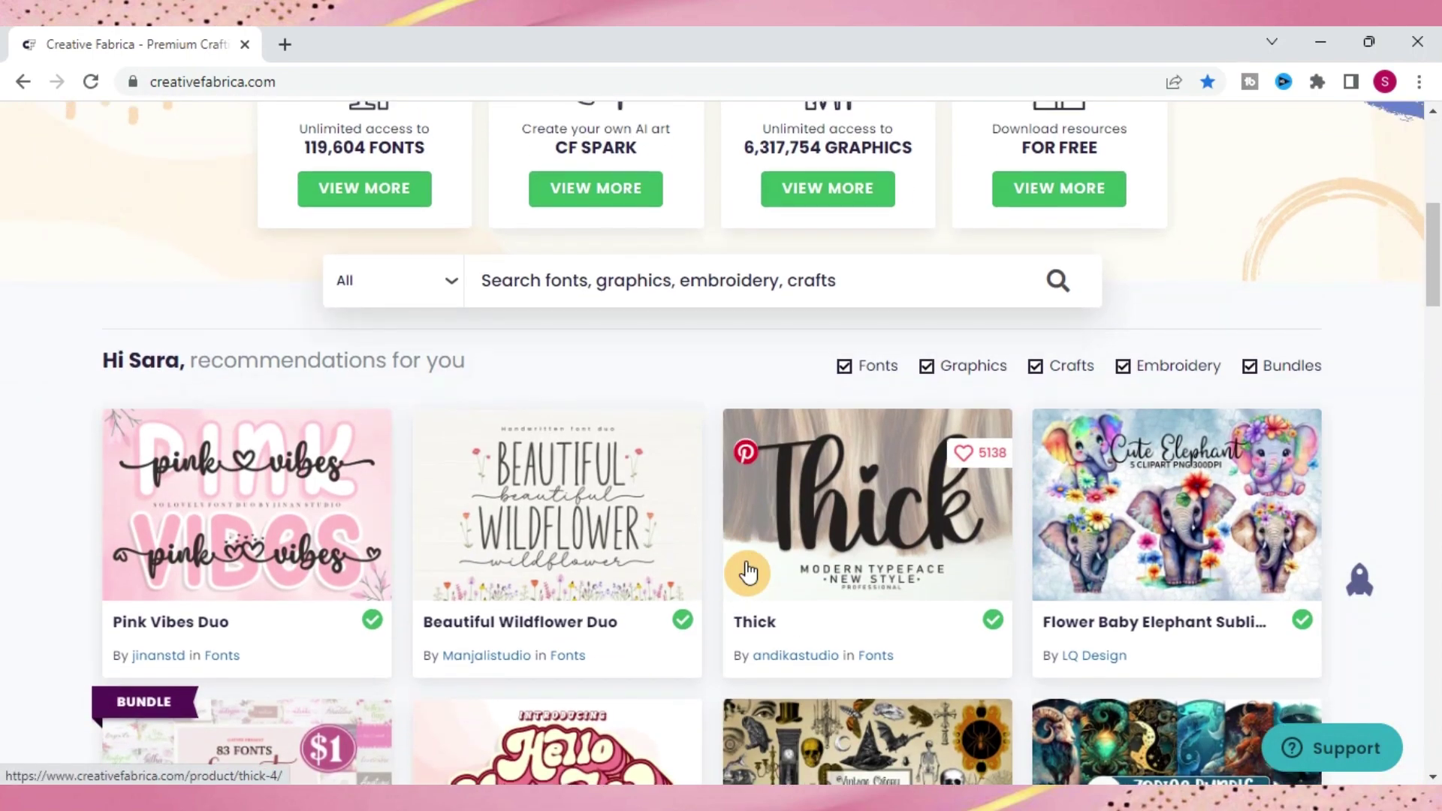
pyautogui.scroll(6, 749, 571)
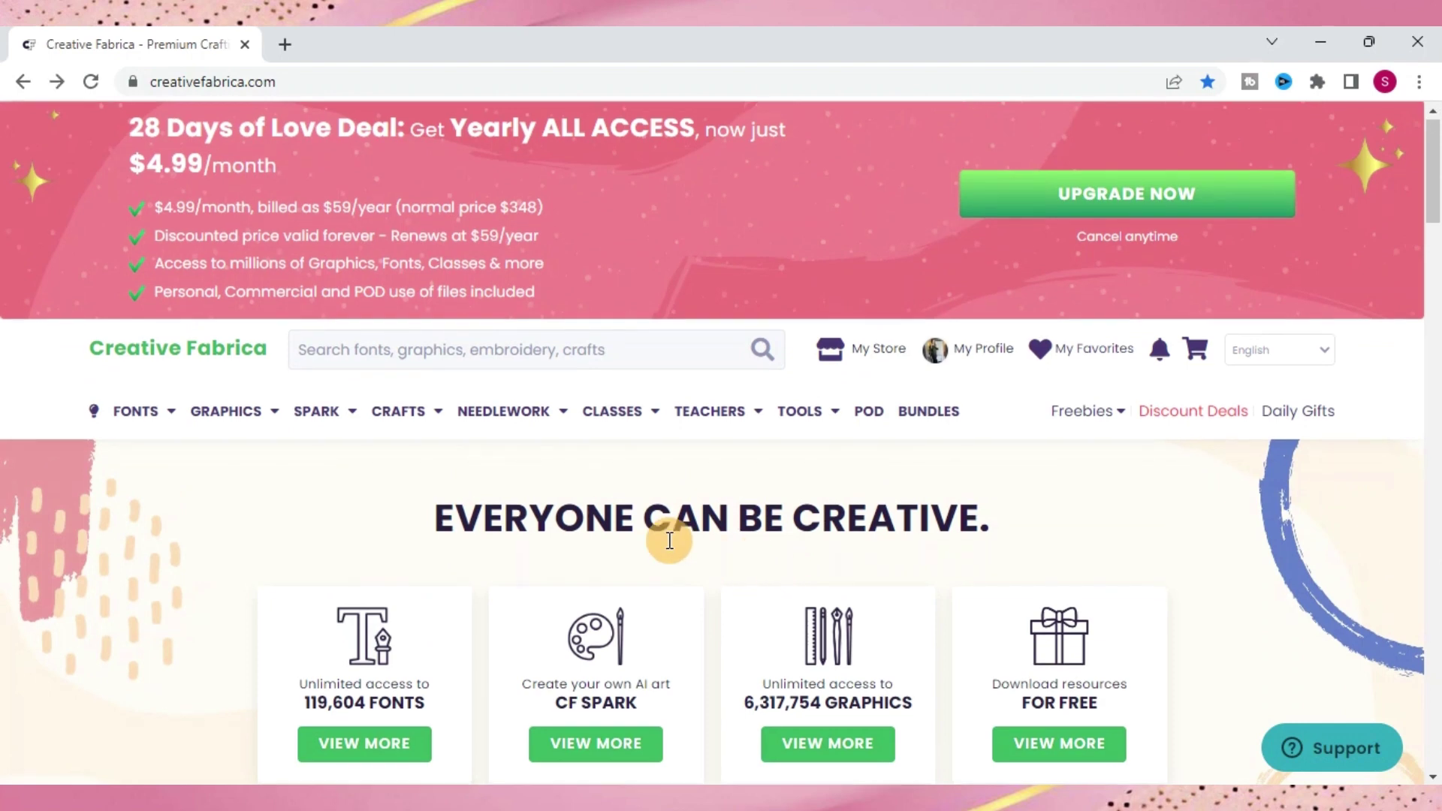
# Search Creative Fabrica for '20 oz skinny tumbler mockup', bringing up 4,245 results
pyautogui.click(384, 349)
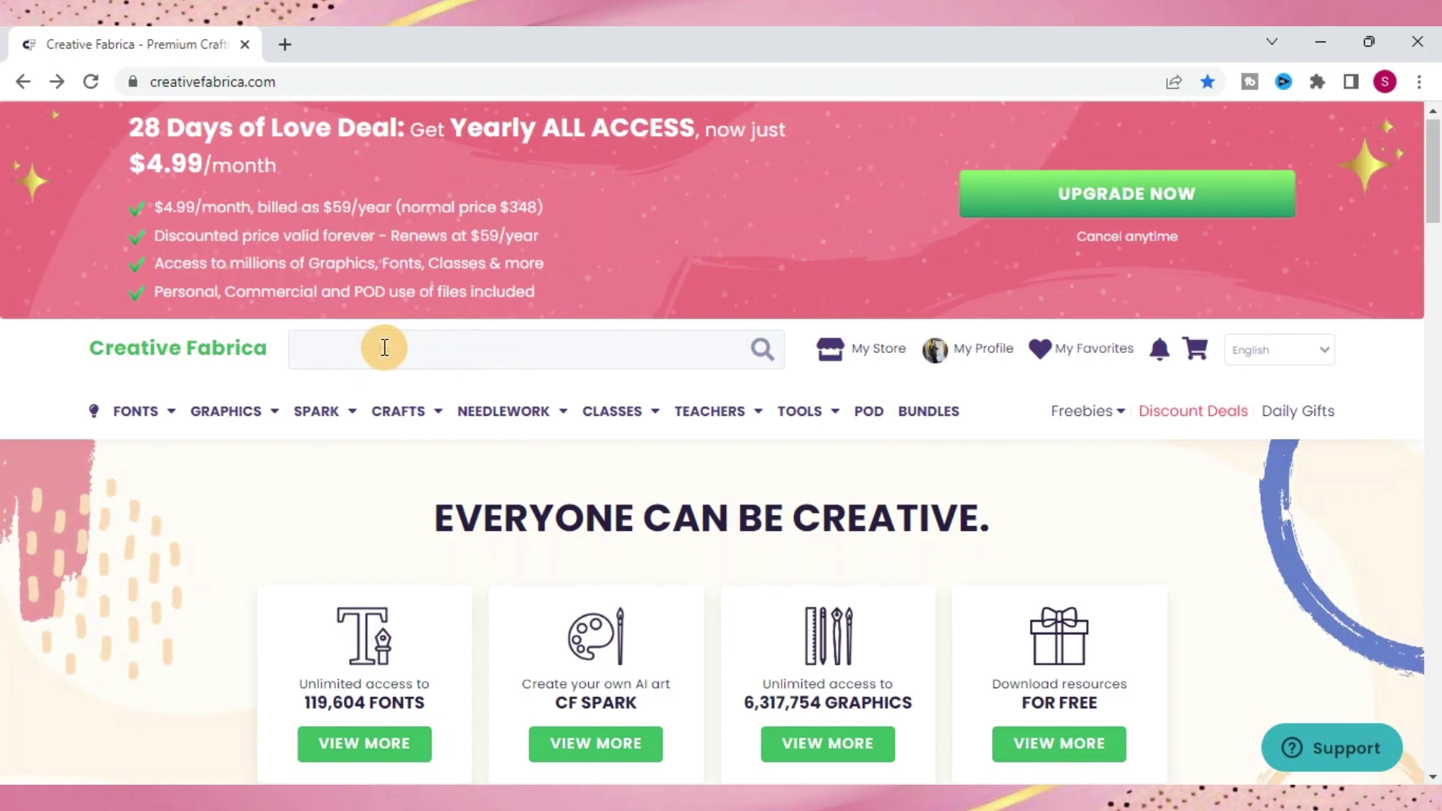
pyautogui.write('20 oz ski')
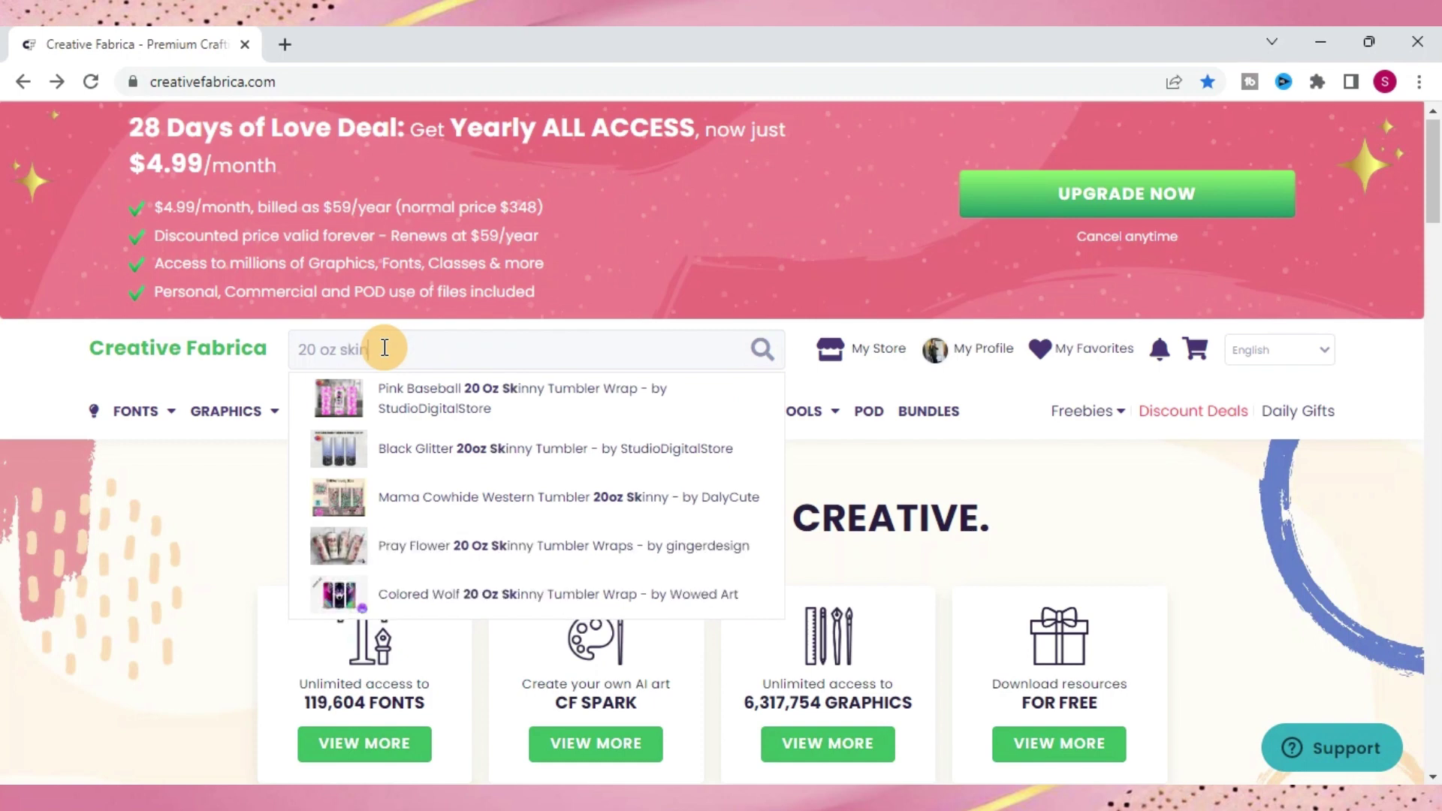
pyautogui.write('nny tumble mo')
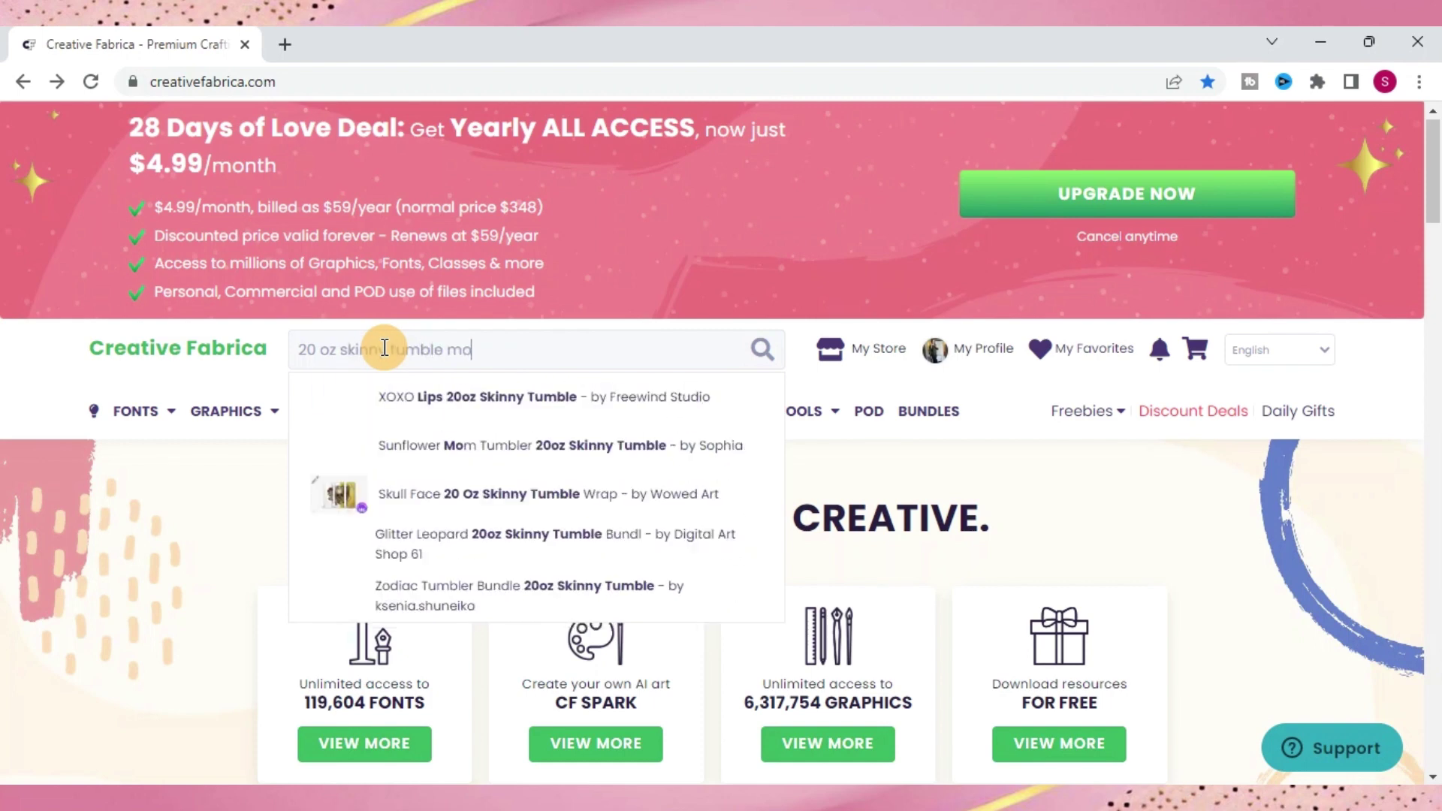
pyautogui.press('BackSpace')
pyautogui.press('BackSpace')
pyautogui.write('r mockup')
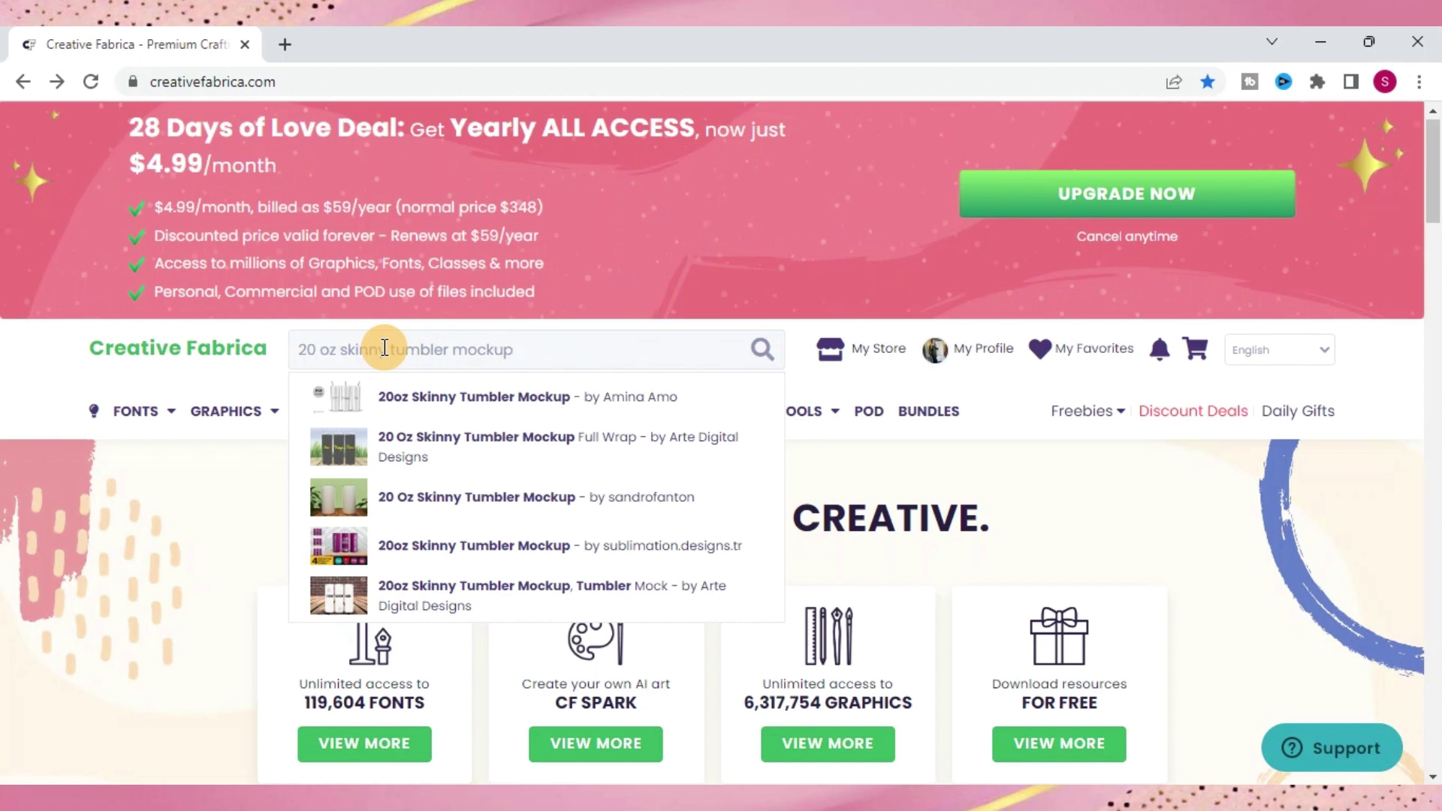
pyautogui.press('Return')
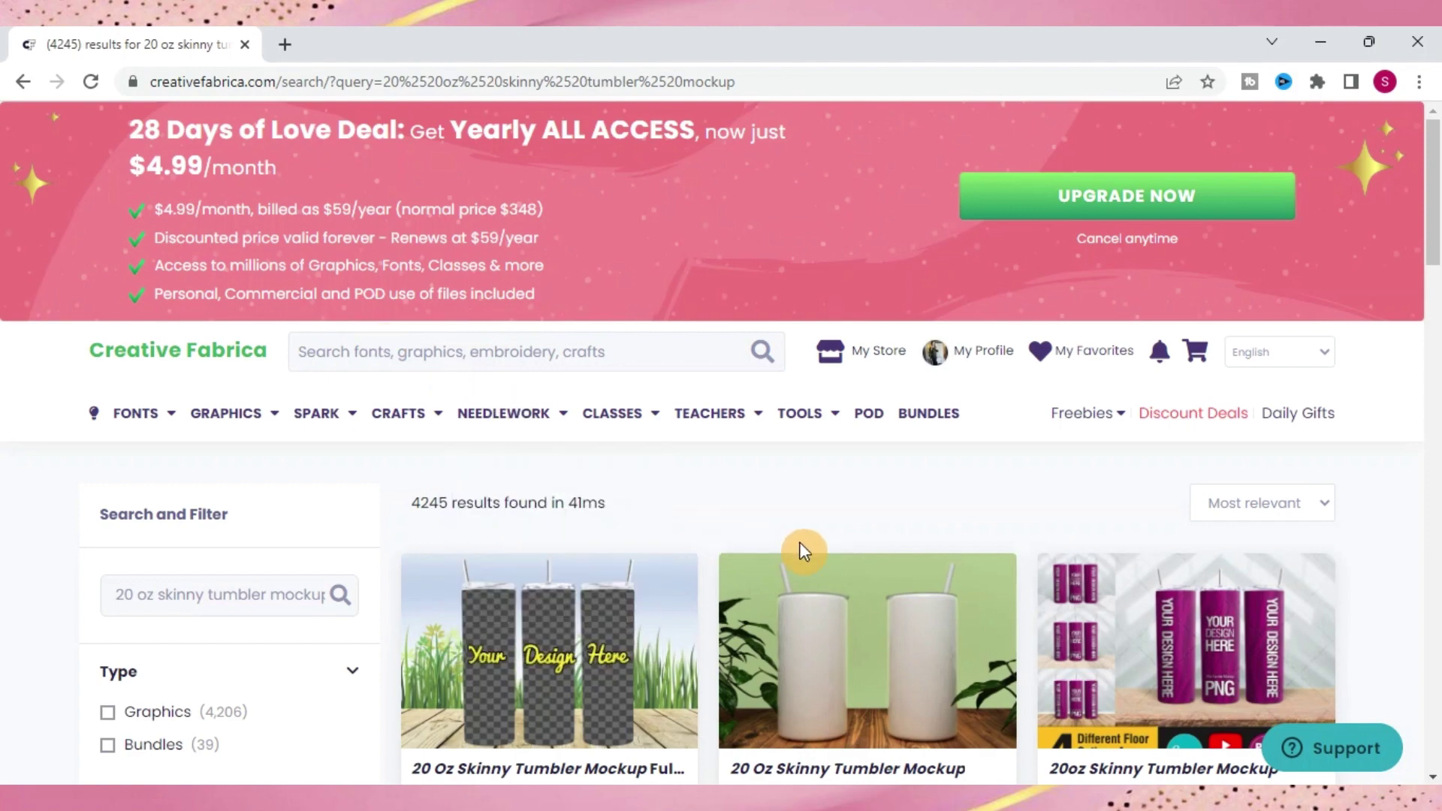
pyautogui.scroll(-3, 801, 539)
pyautogui.scroll(-5, 801, 539)
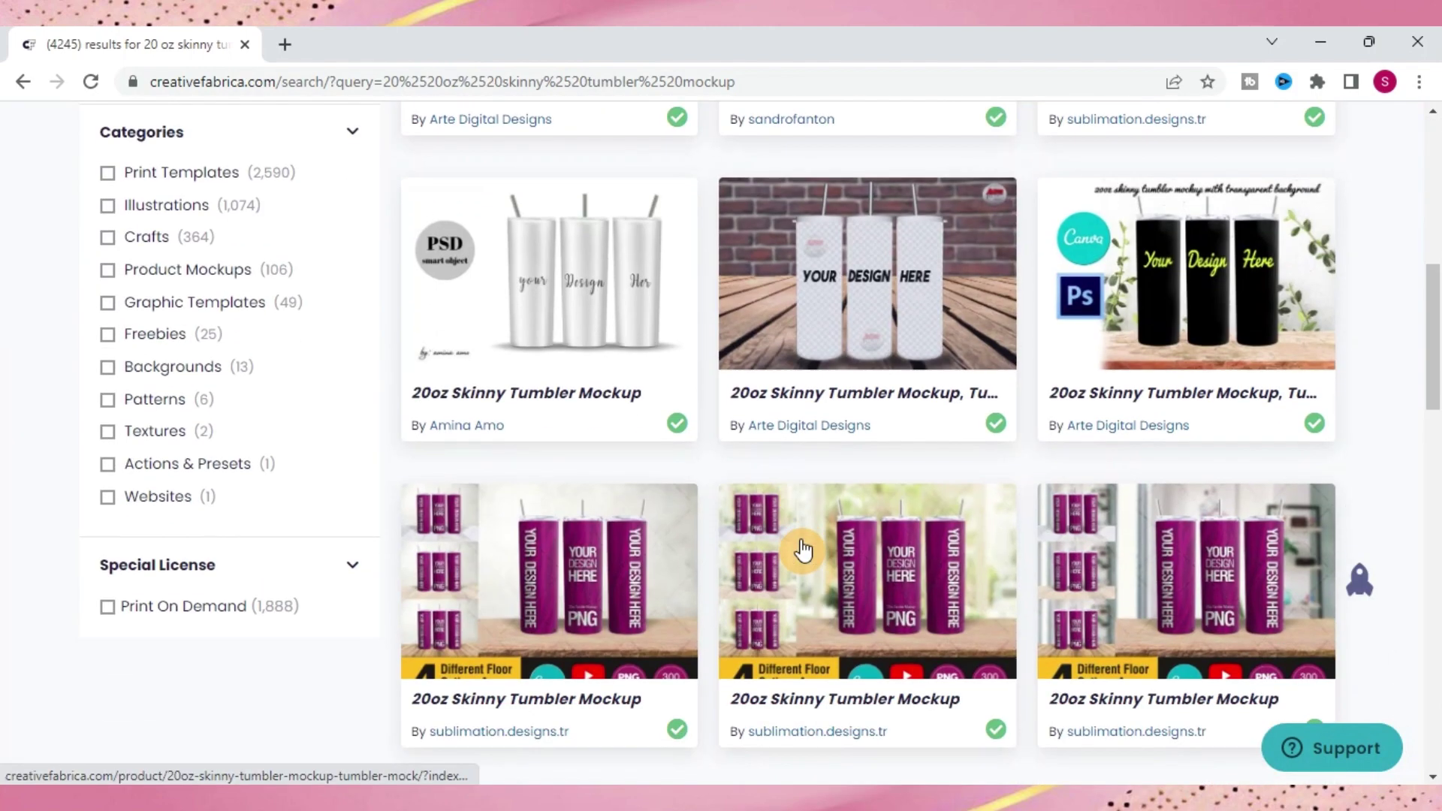
pyautogui.scroll(-3, 803, 550)
pyautogui.scroll(-3, 802, 550)
pyautogui.scroll(-3, 803, 551)
pyautogui.scroll(-2, 803, 550)
pyautogui.scroll(-3, 804, 550)
pyautogui.scroll(-3, 804, 549)
pyautogui.scroll(-3, 803, 549)
pyautogui.scroll(-3, 803, 550)
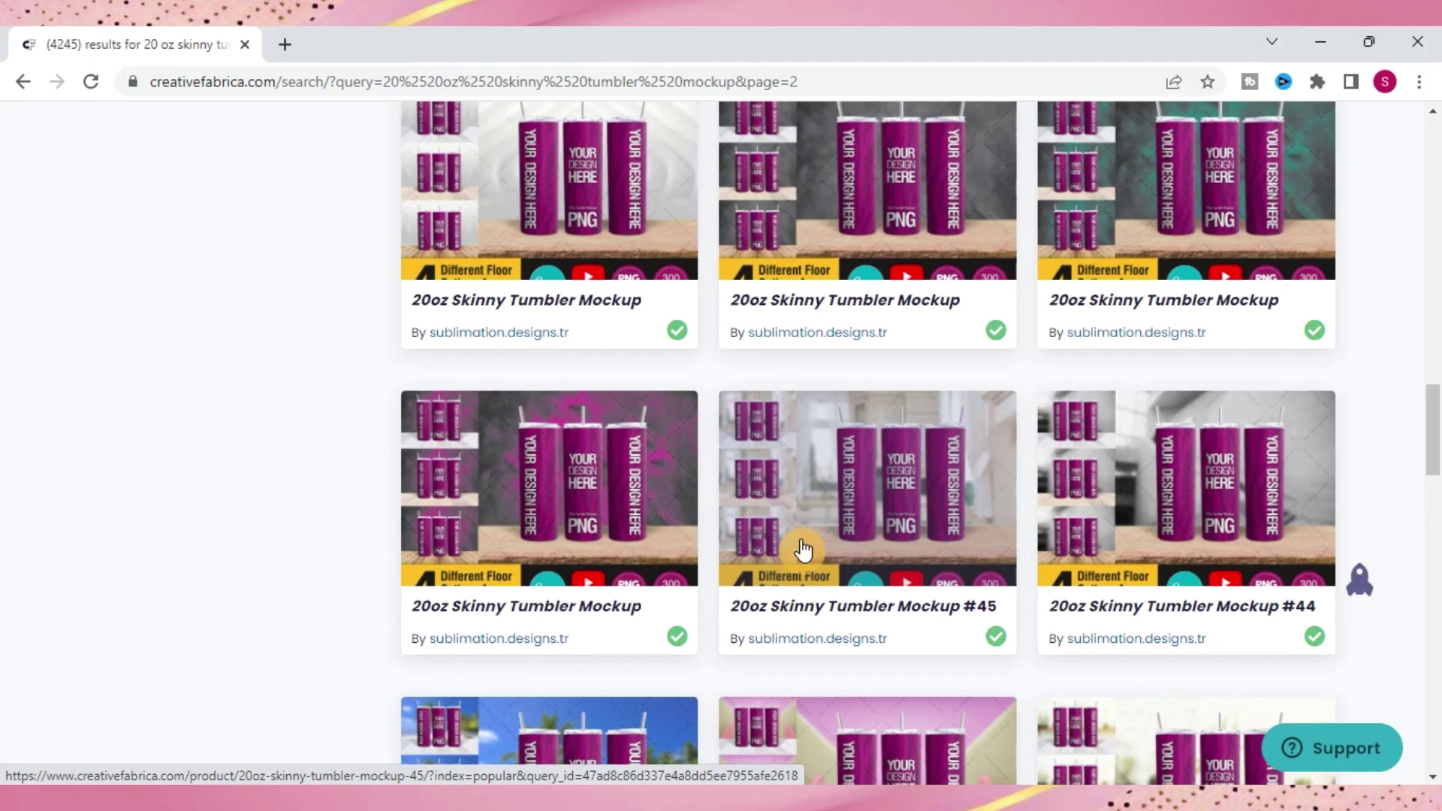
pyautogui.scroll(5, 802, 549)
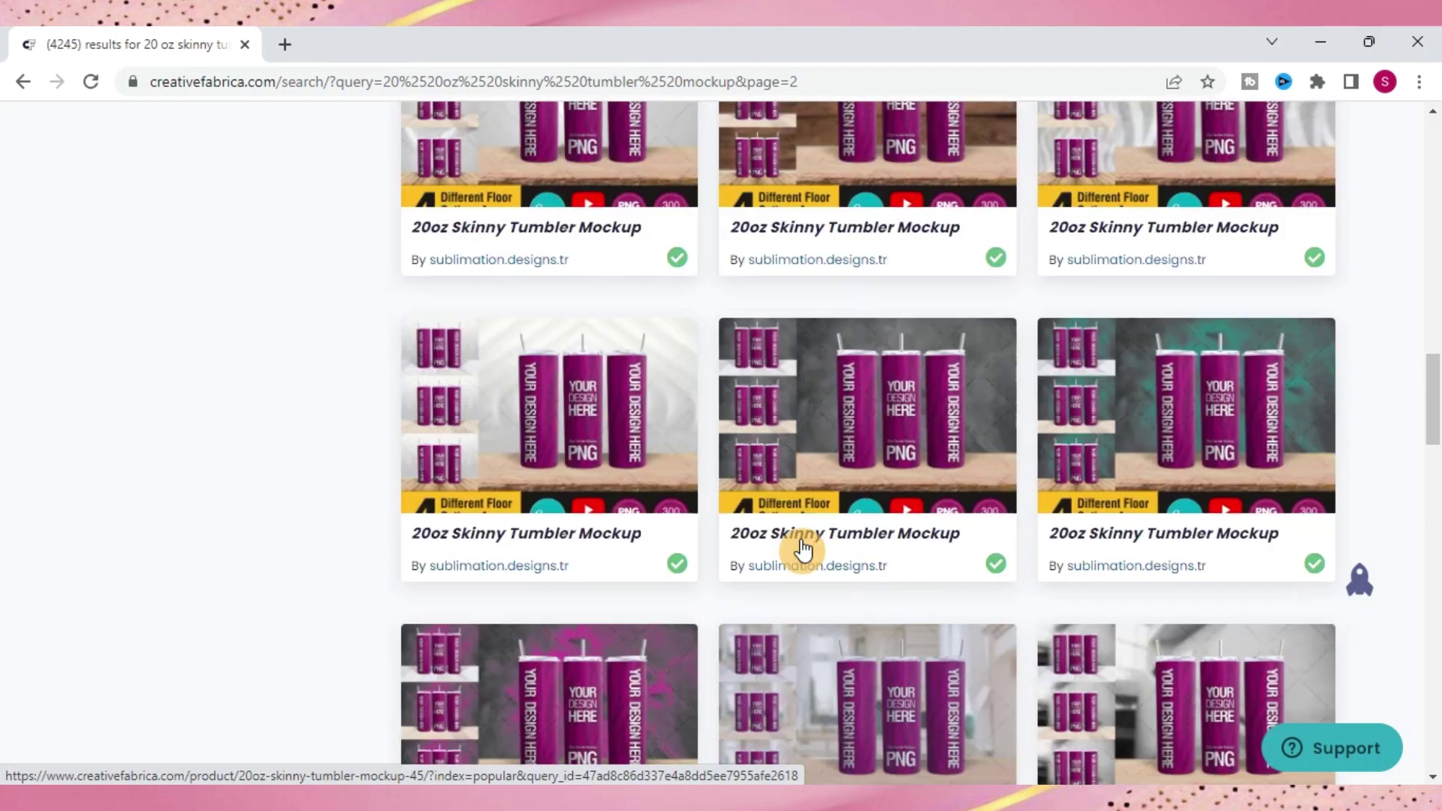
pyautogui.scroll(3, 802, 549)
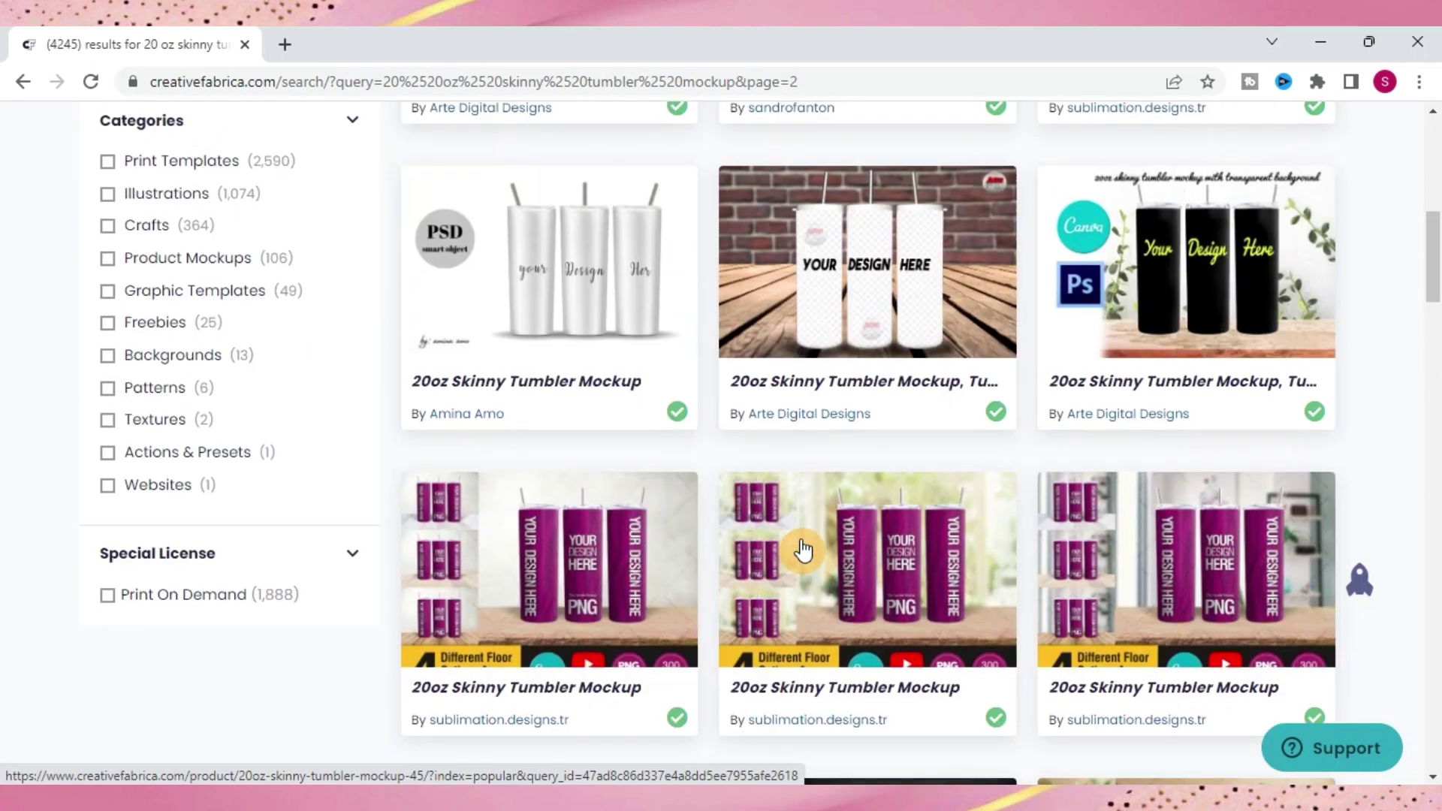
pyautogui.scroll(2, 803, 549)
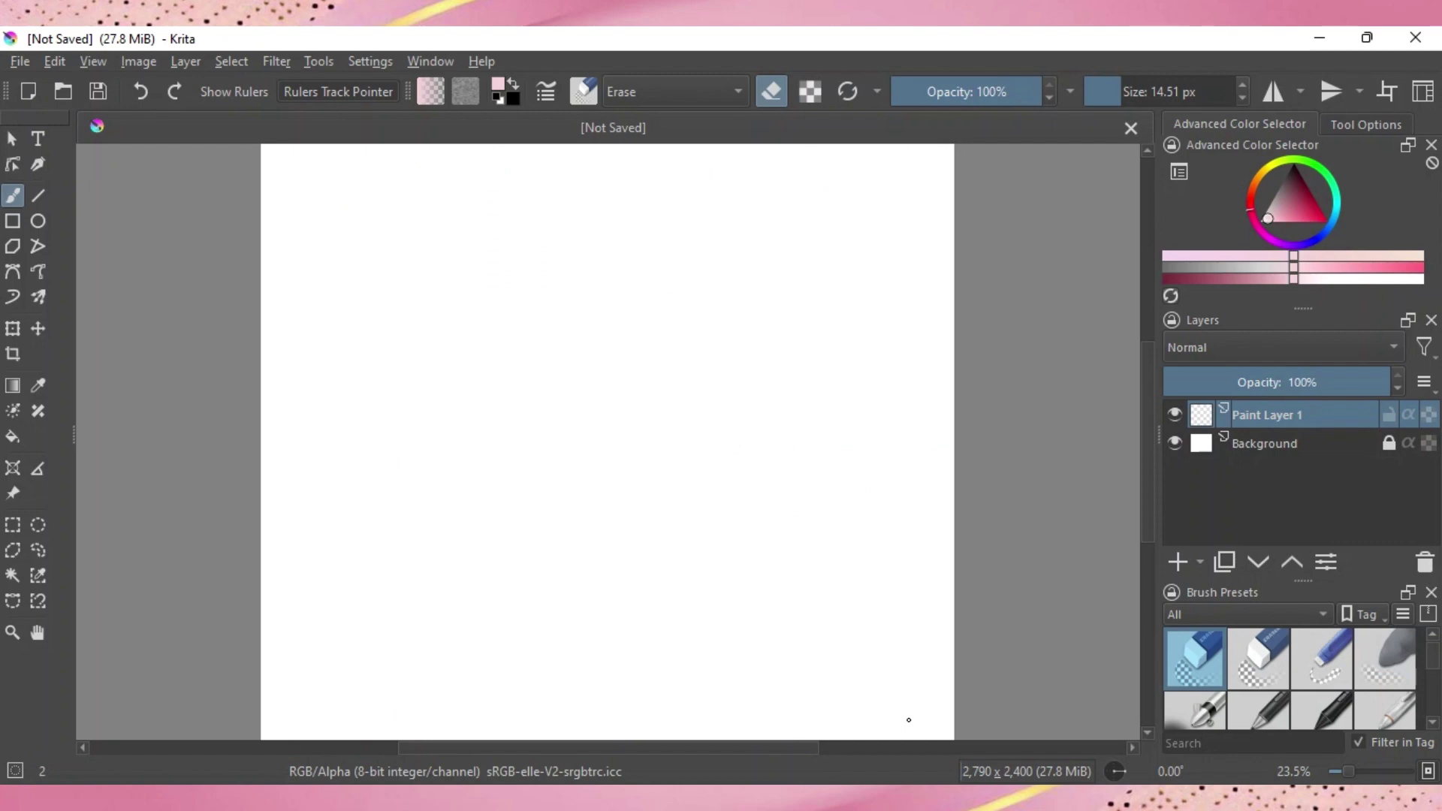
# Open Skinny Tumbler Mockup from Tumbler Mockup - 3 Tumblers > Zip File in Krita
pyautogui.click(958, 704)
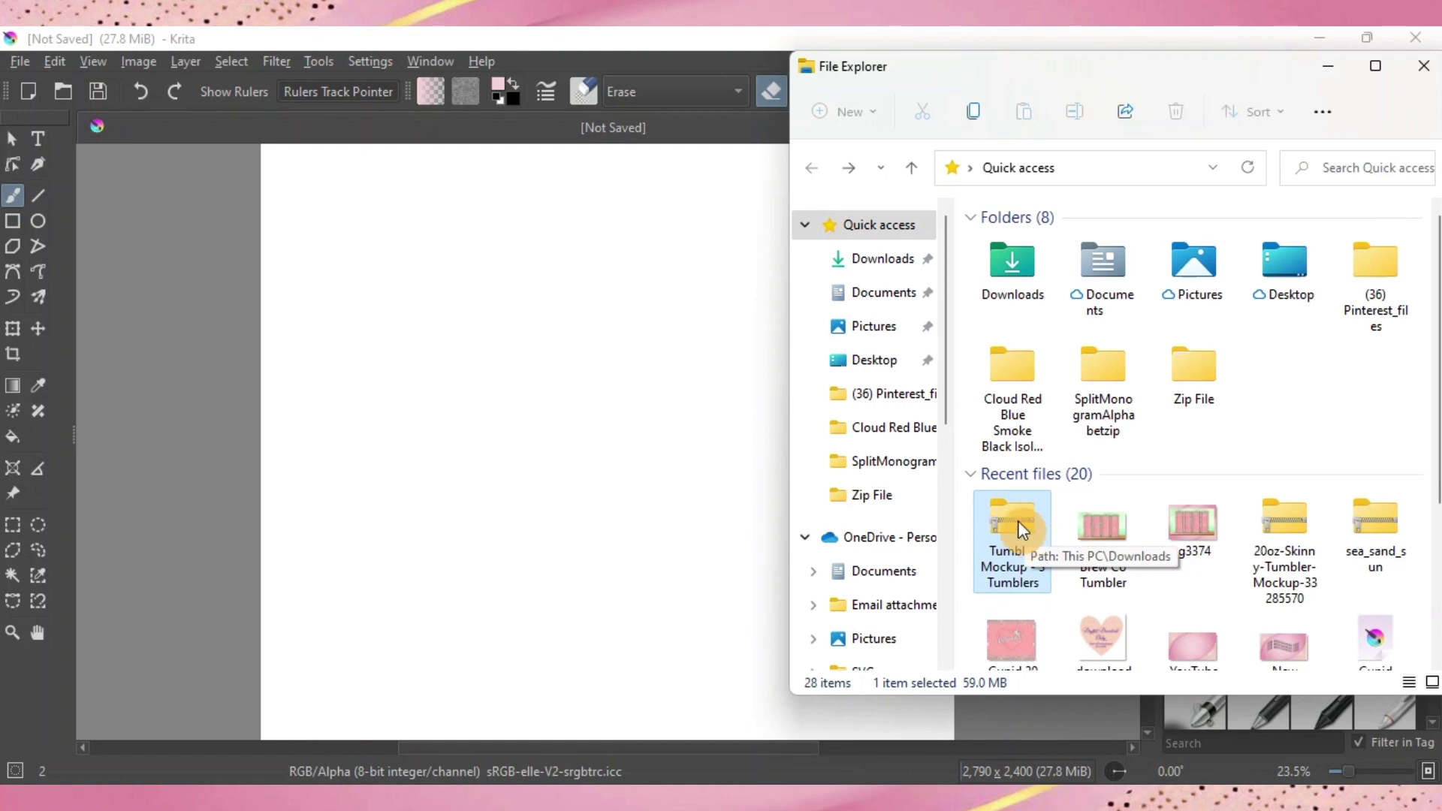
pyautogui.doubleClick(1017, 521)
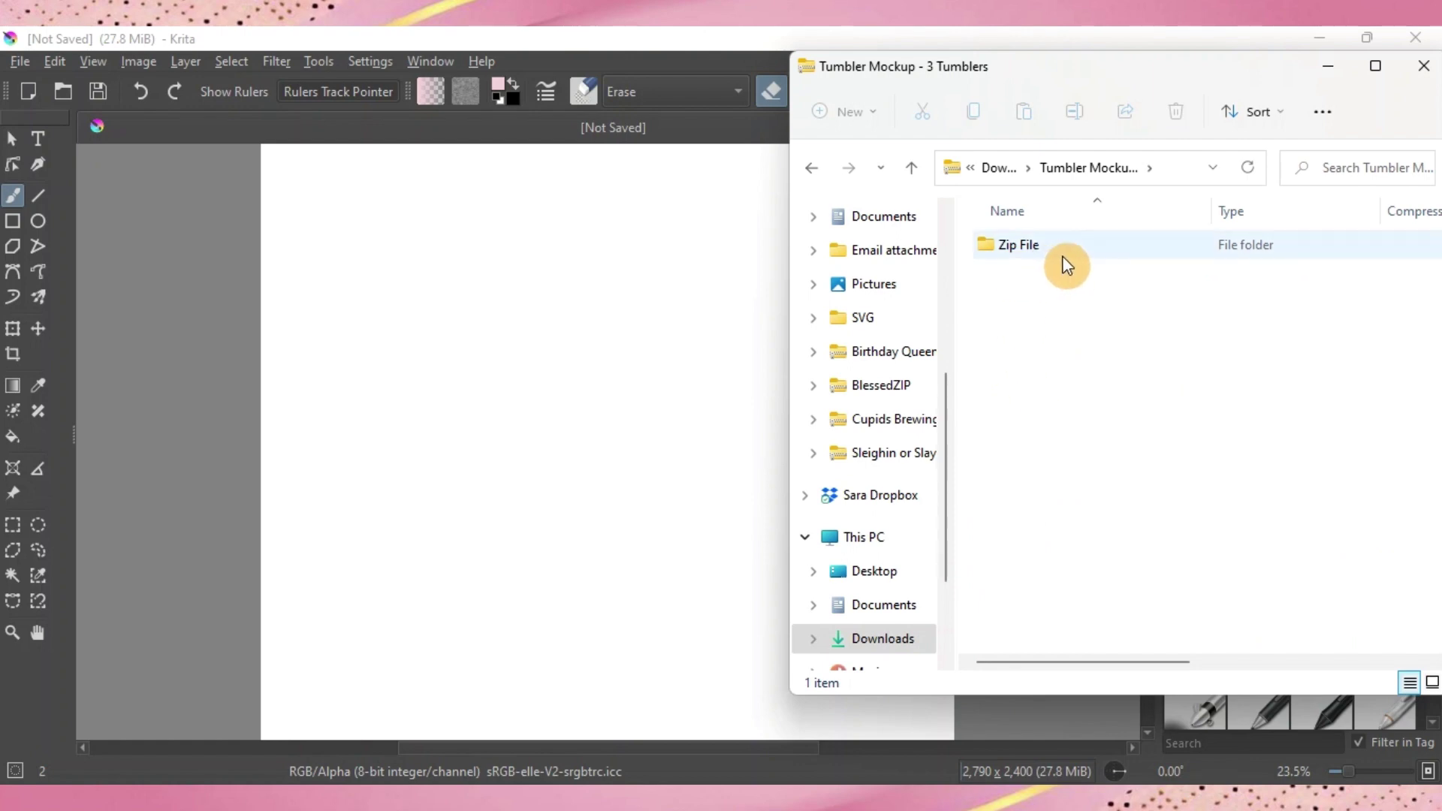
pyautogui.doubleClick(1040, 245)
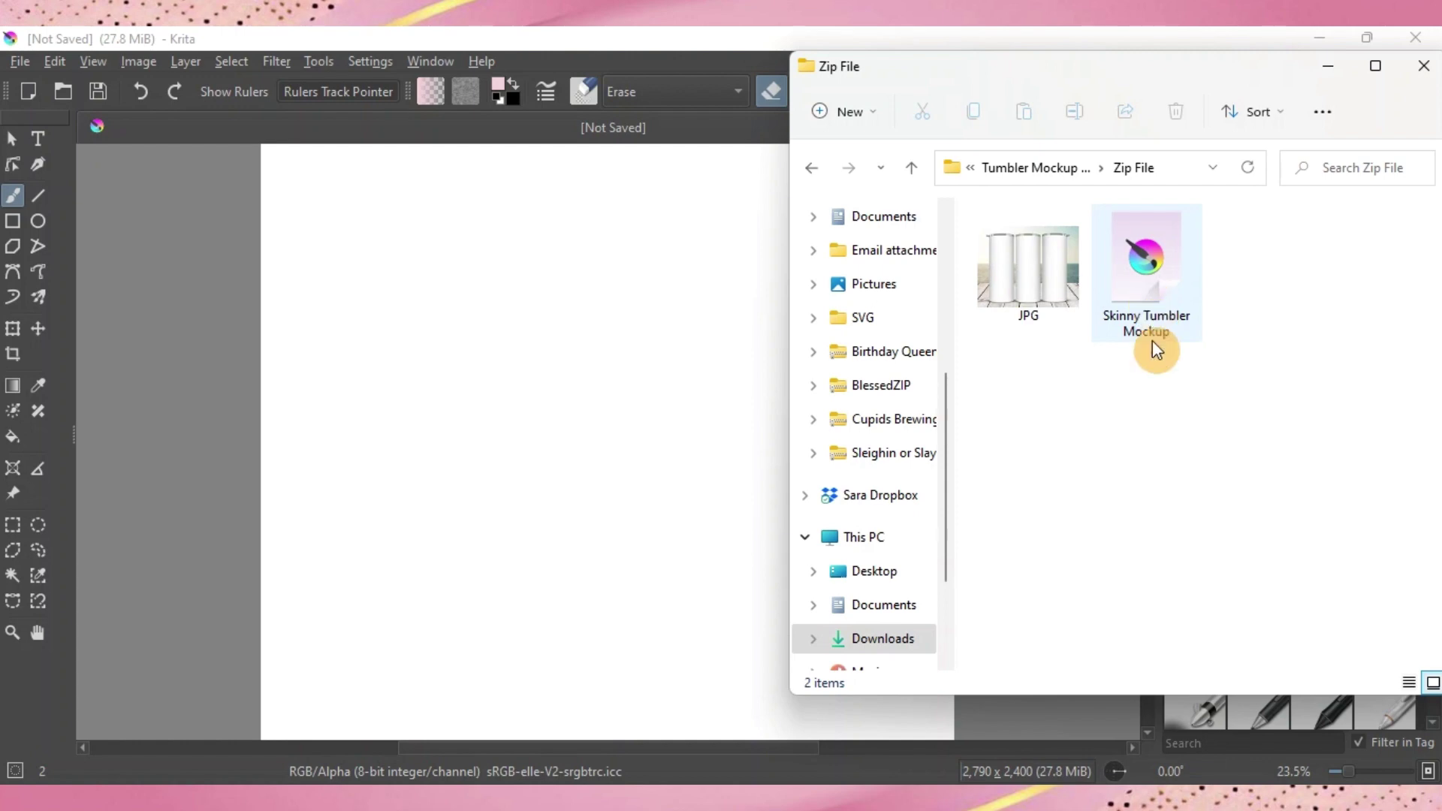
pyautogui.click(1142, 290)
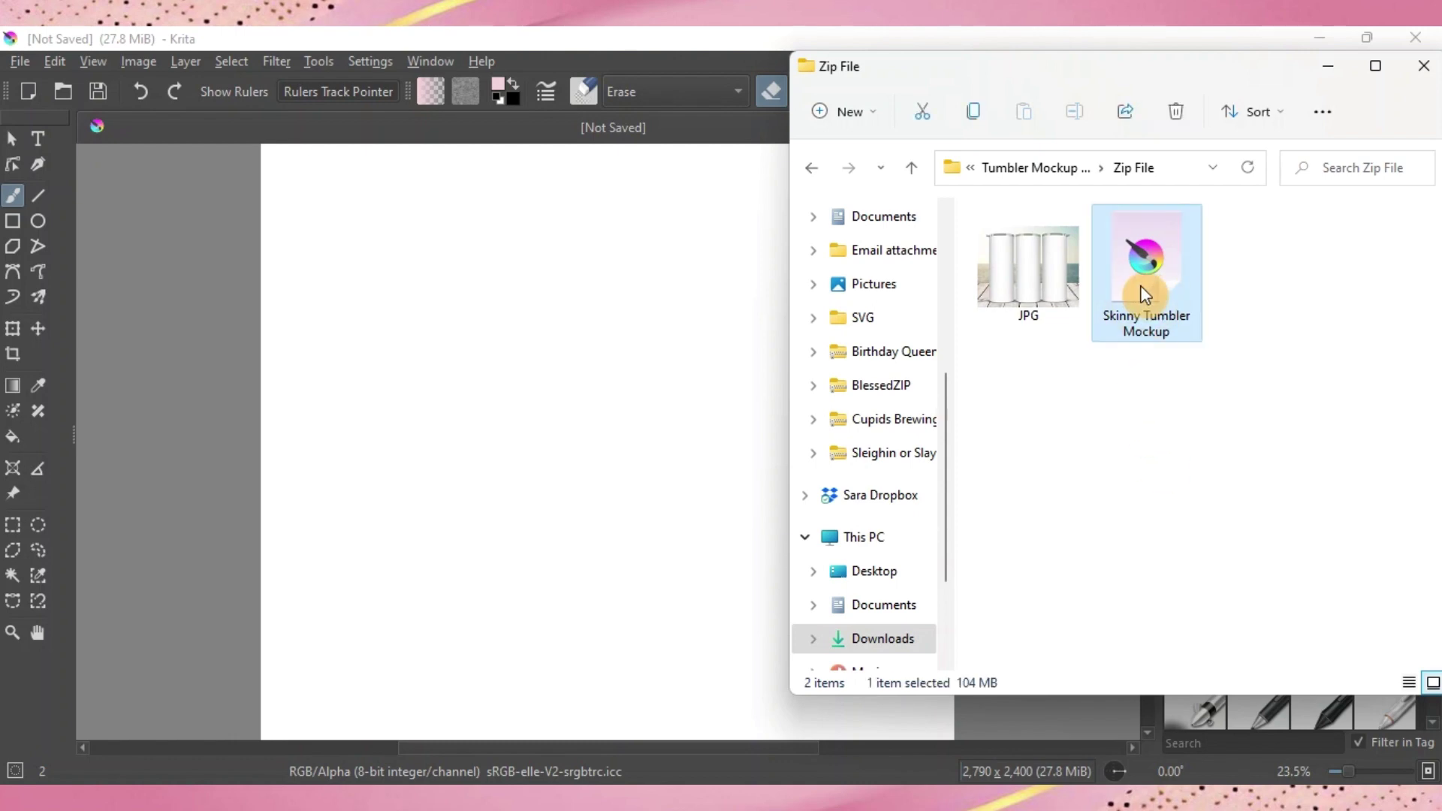
pyautogui.doubleClick(1141, 285)
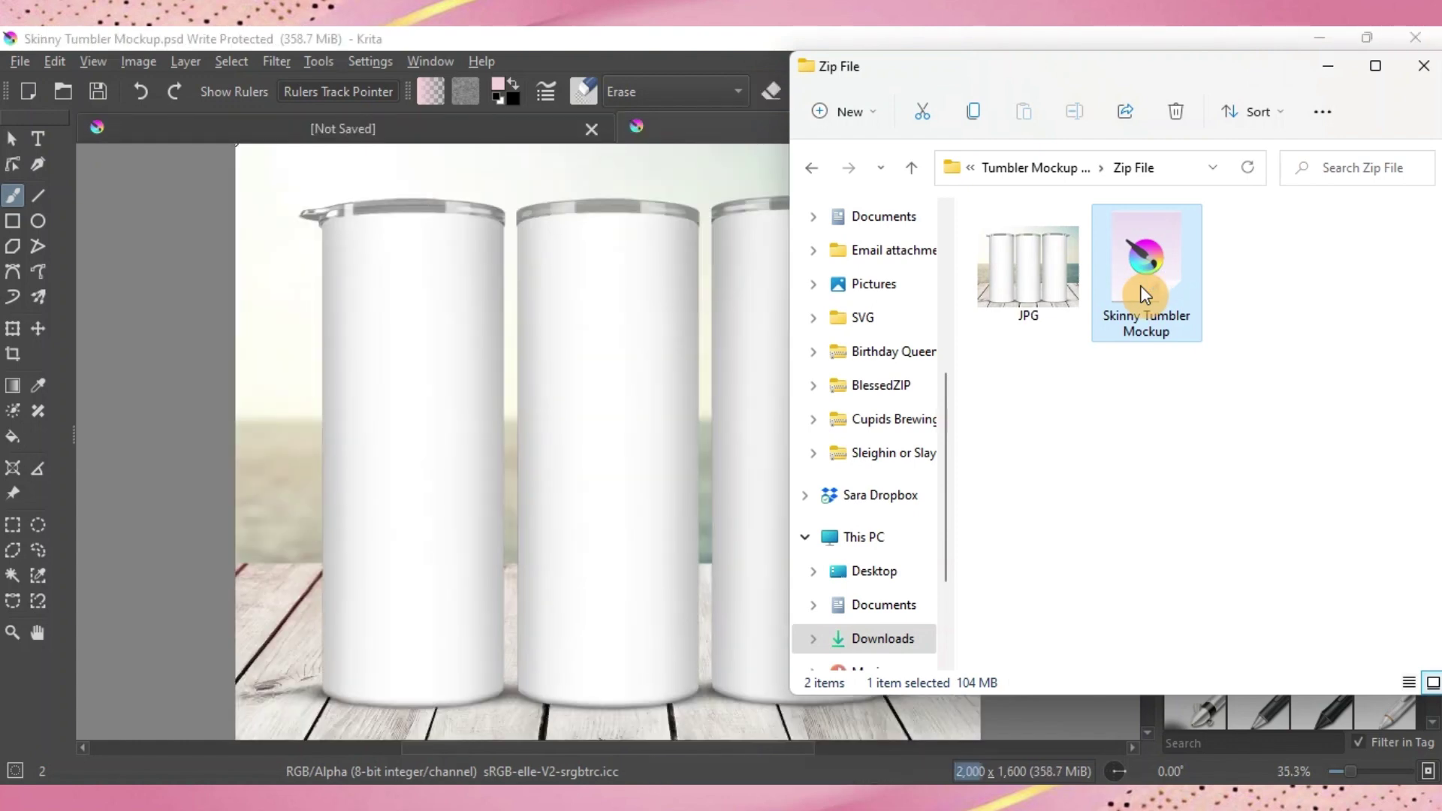
# Toggle visibility of the LID, Refract and Effects layers to inspect their effect
pyautogui.click(1327, 65)
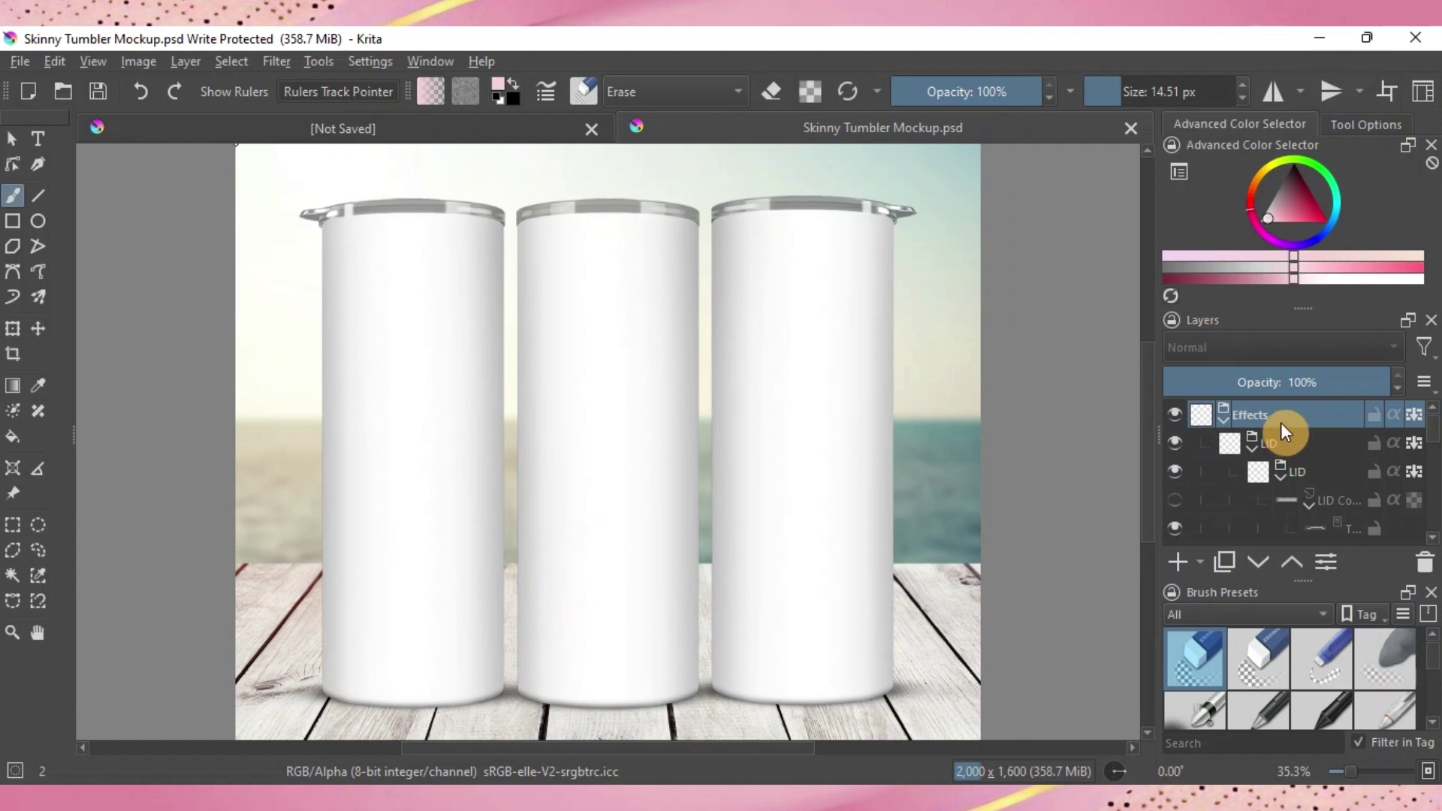
pyautogui.click(1176, 444)
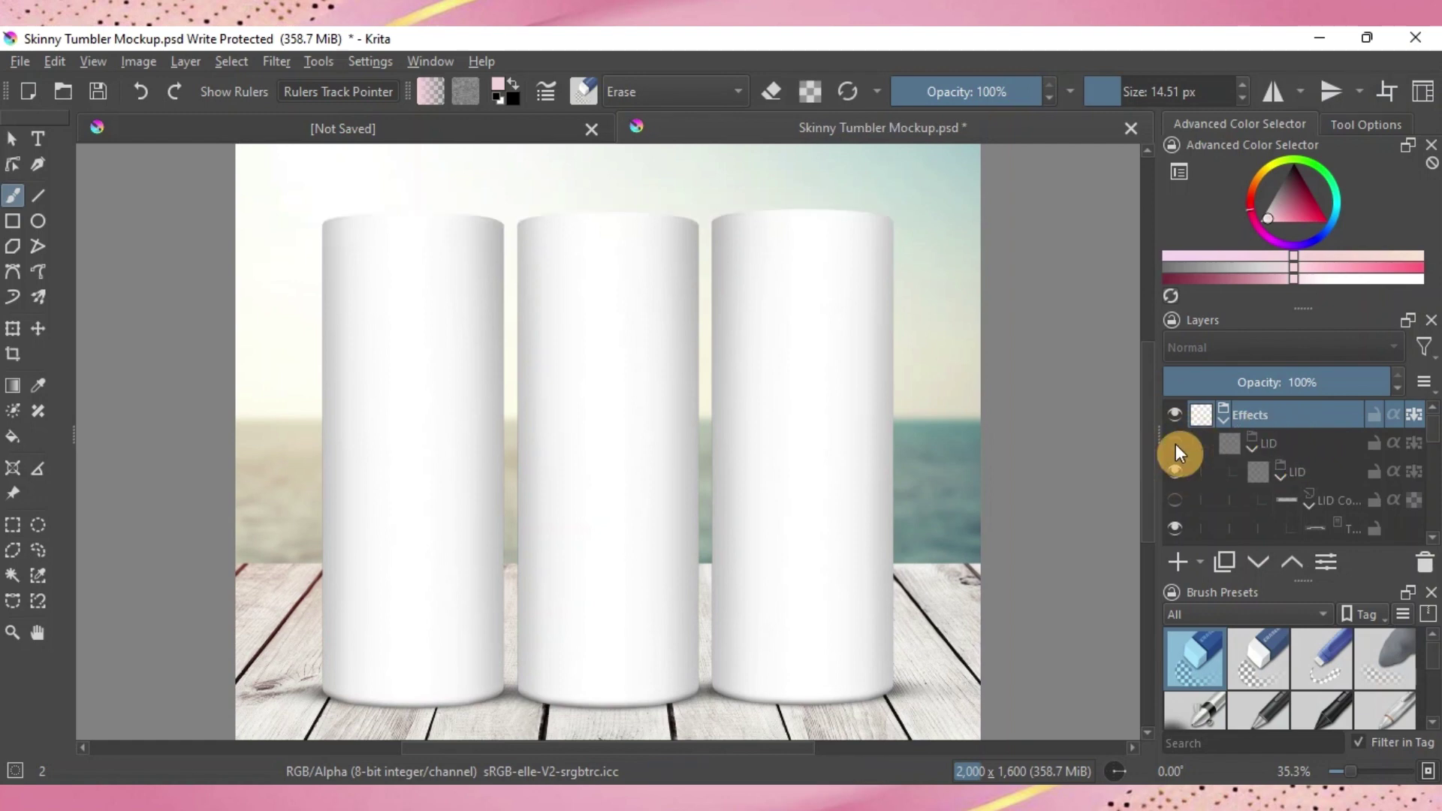
pyautogui.click(1175, 444)
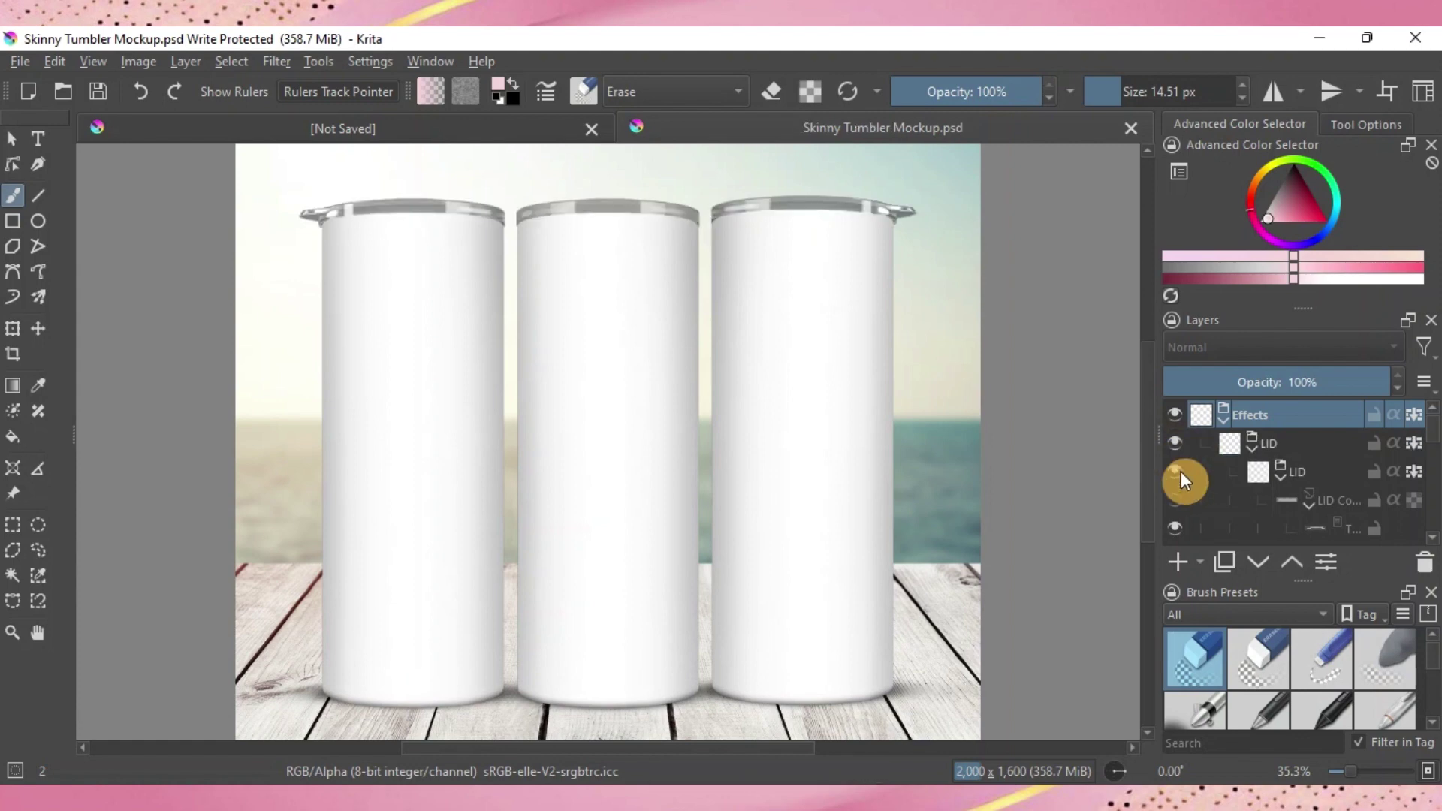
pyautogui.scroll(-1, 1181, 471)
pyautogui.scroll(-2, 1181, 472)
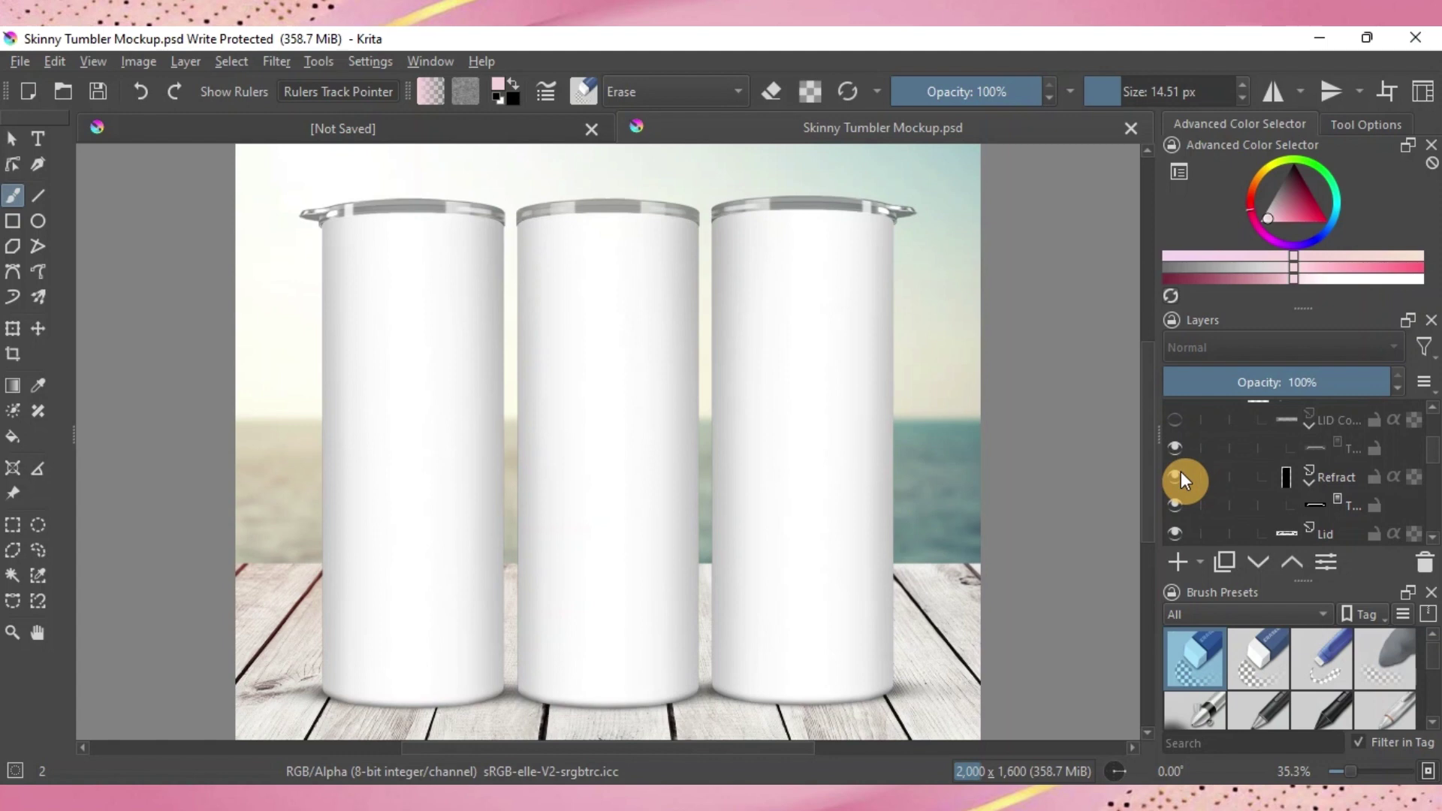
pyautogui.click(1181, 471)
pyautogui.scroll(2, 1175, 415)
pyautogui.click(1174, 416)
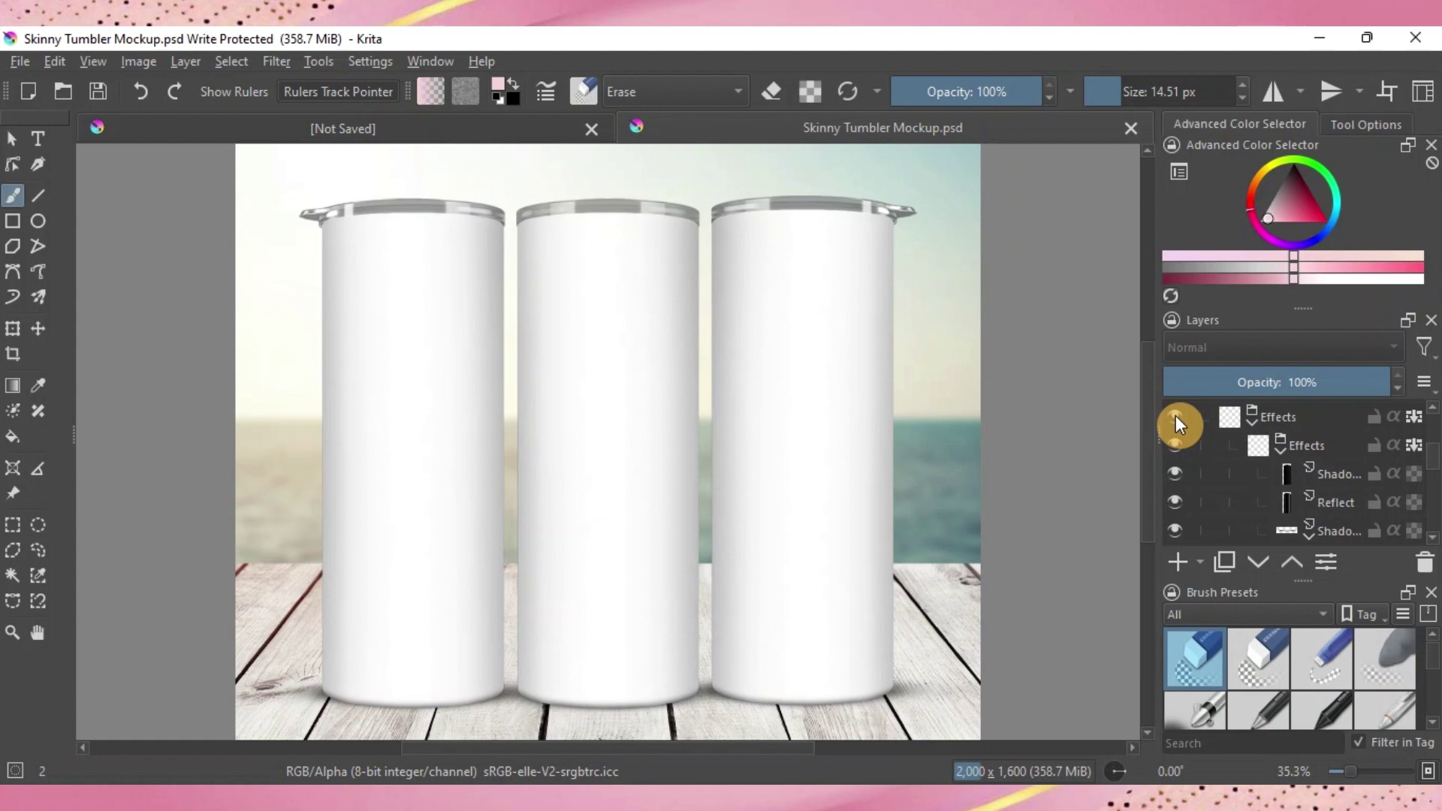
pyautogui.scroll(-3, 1250, 481)
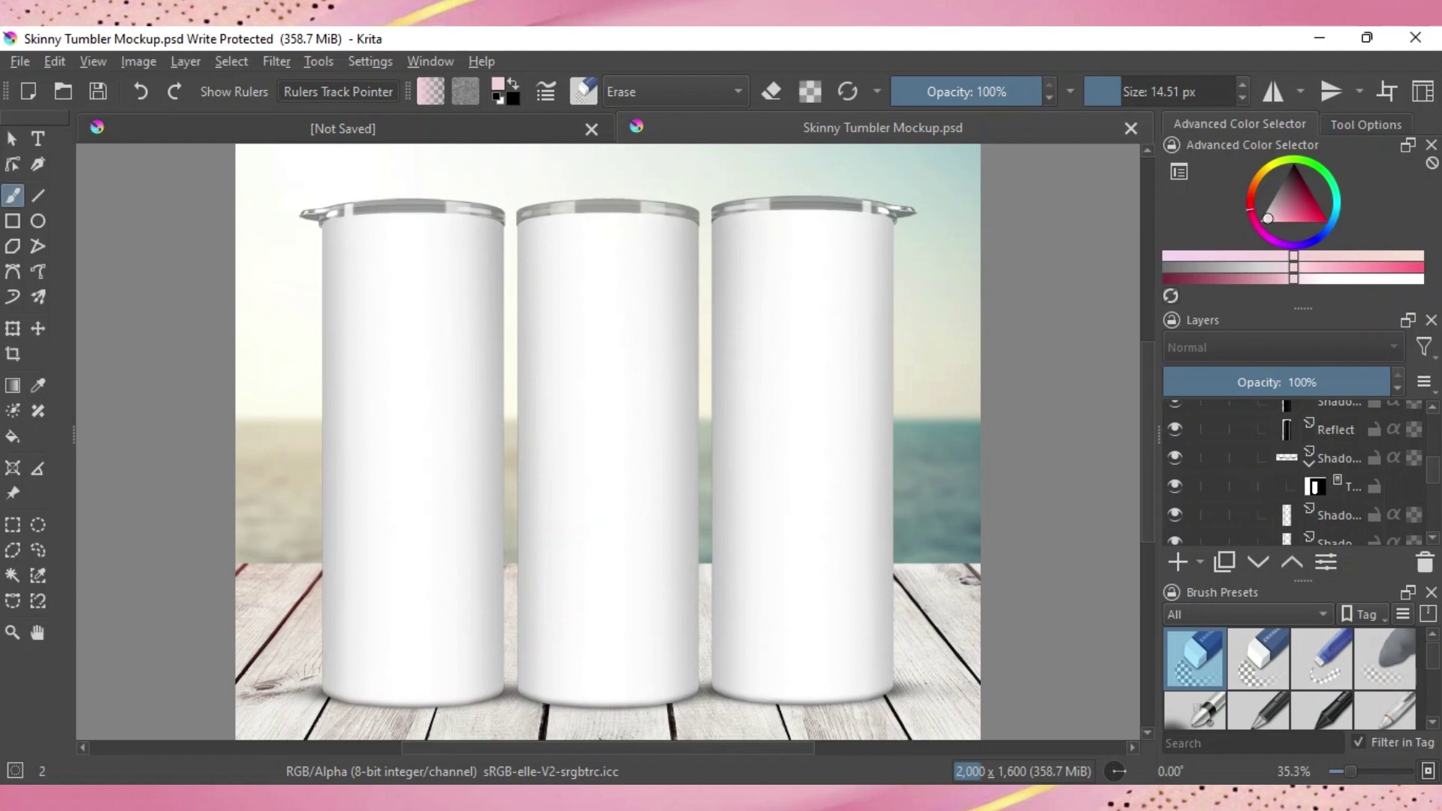
# Drop Cupid 20 oz Skinny Tumbler Wrap from recent files into Krita as a new layer
pyautogui.click(958, 699)
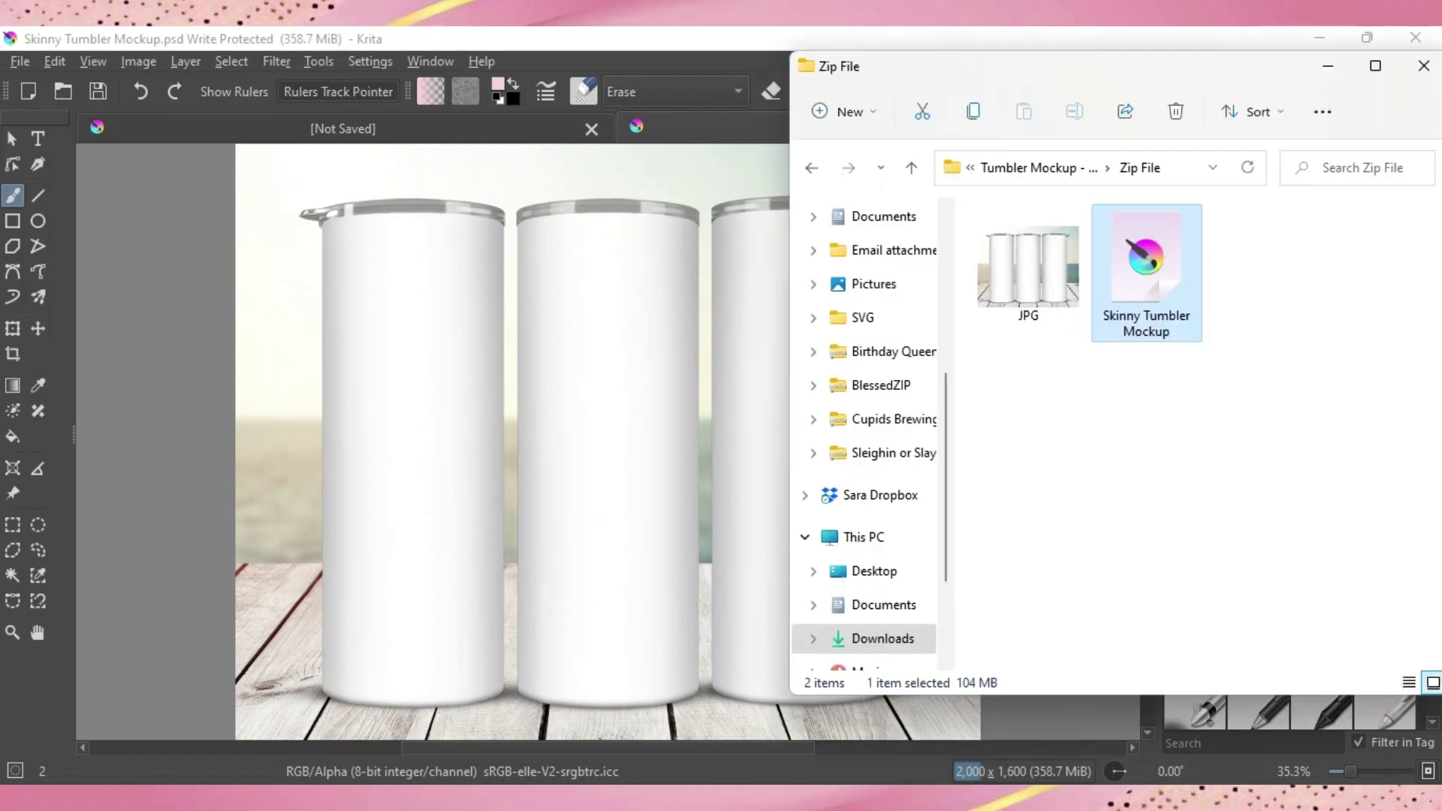
pyautogui.scroll(5, 901, 316)
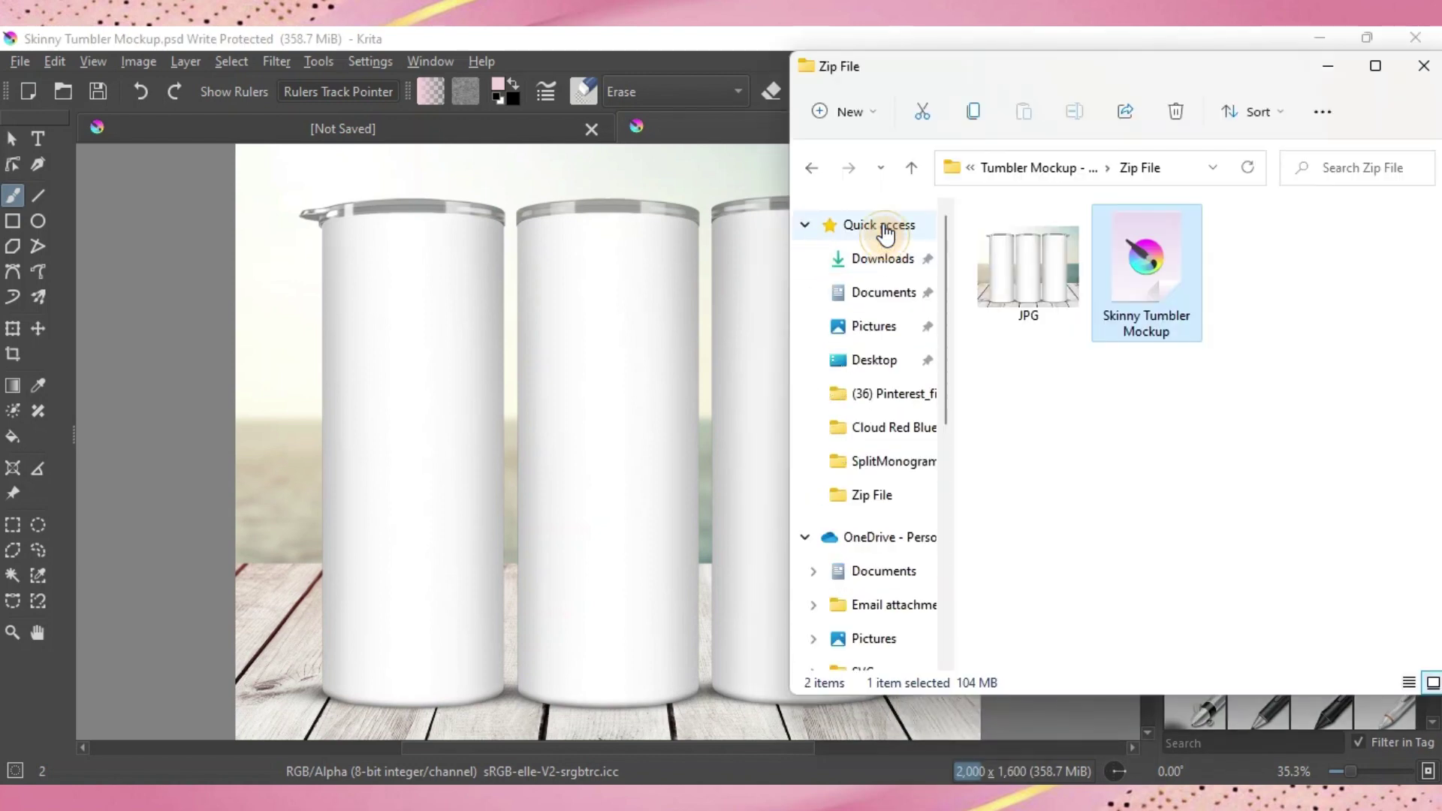
pyautogui.click(879, 224)
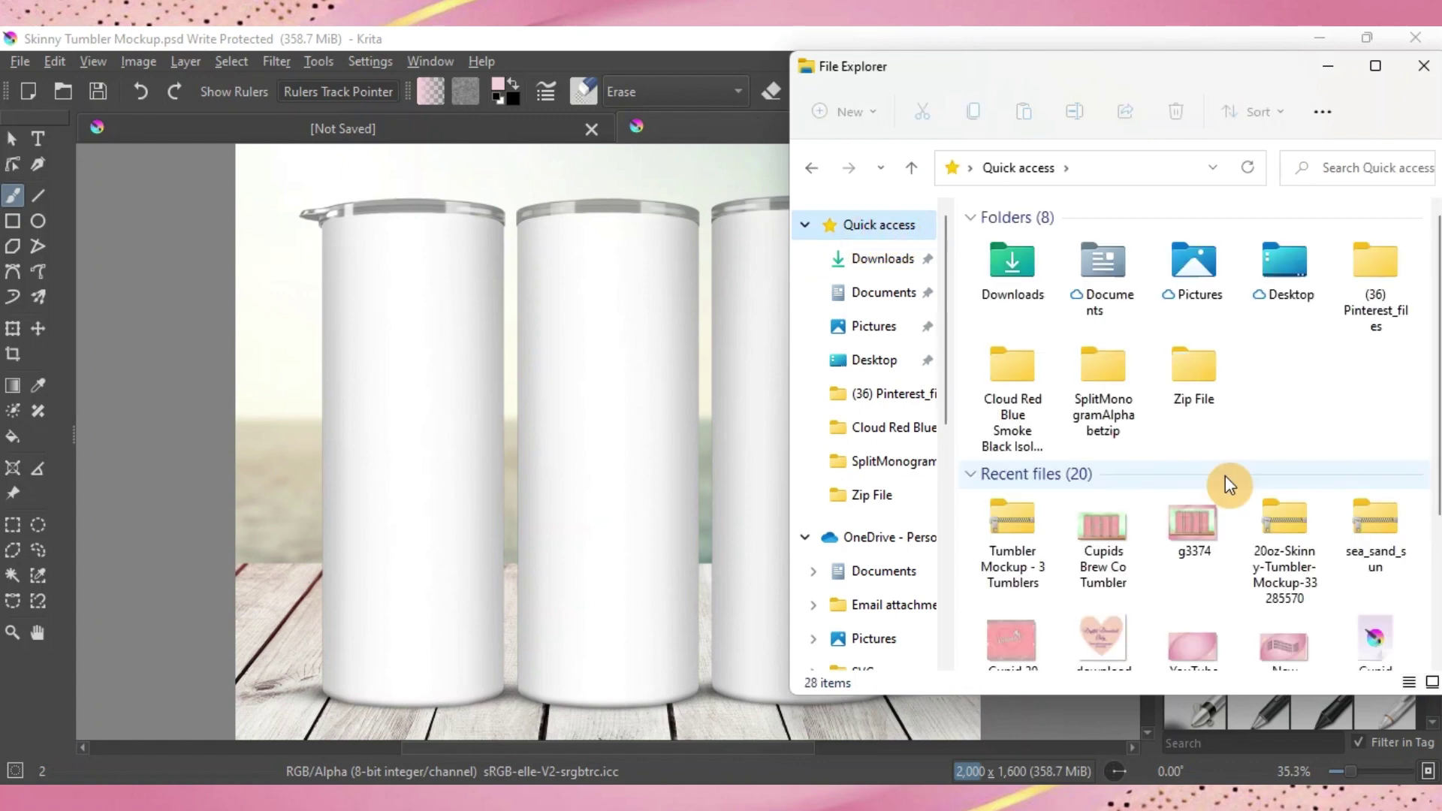
pyautogui.scroll(-3, 1225, 484)
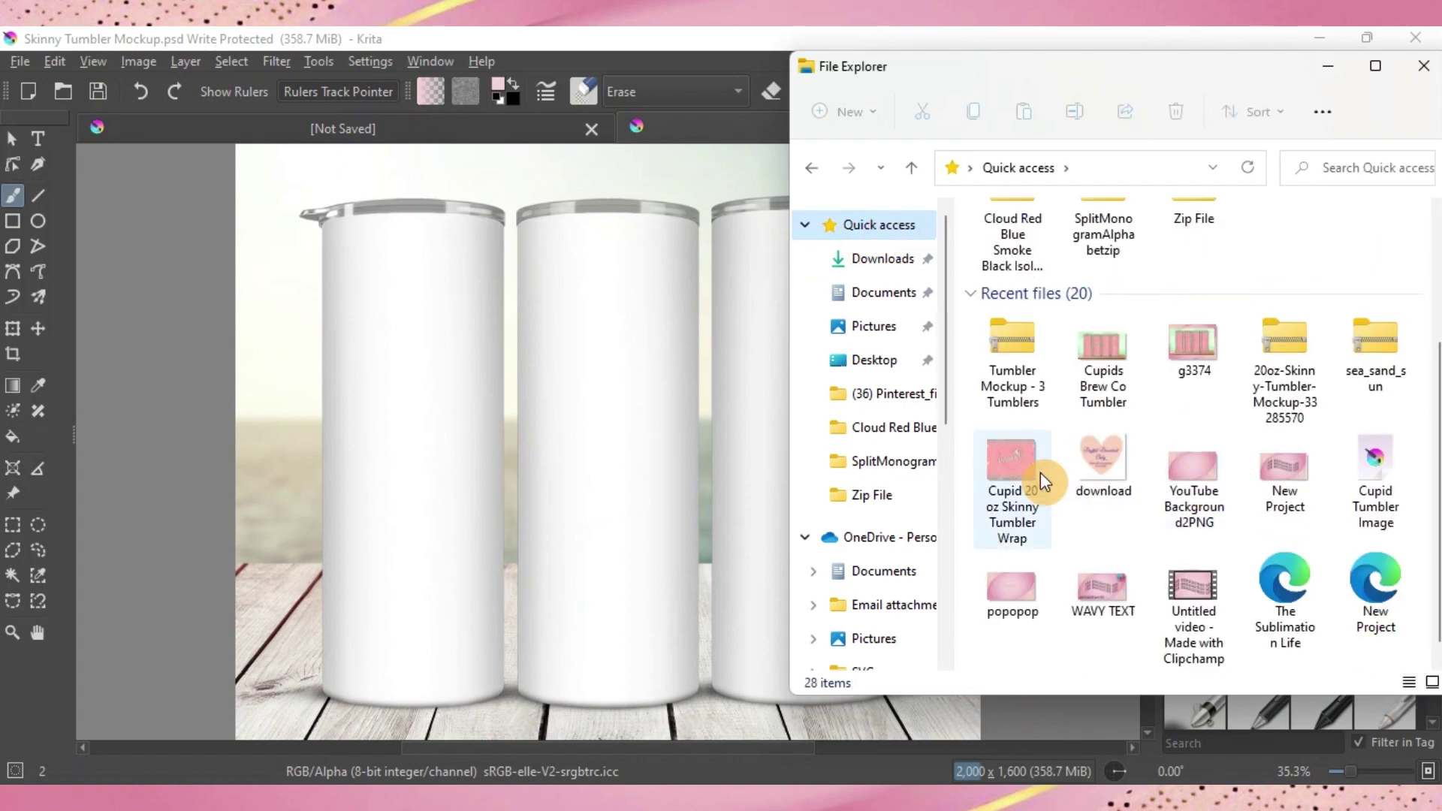
pyautogui.moveTo(1013, 473); pyautogui.dragTo(695, 499)
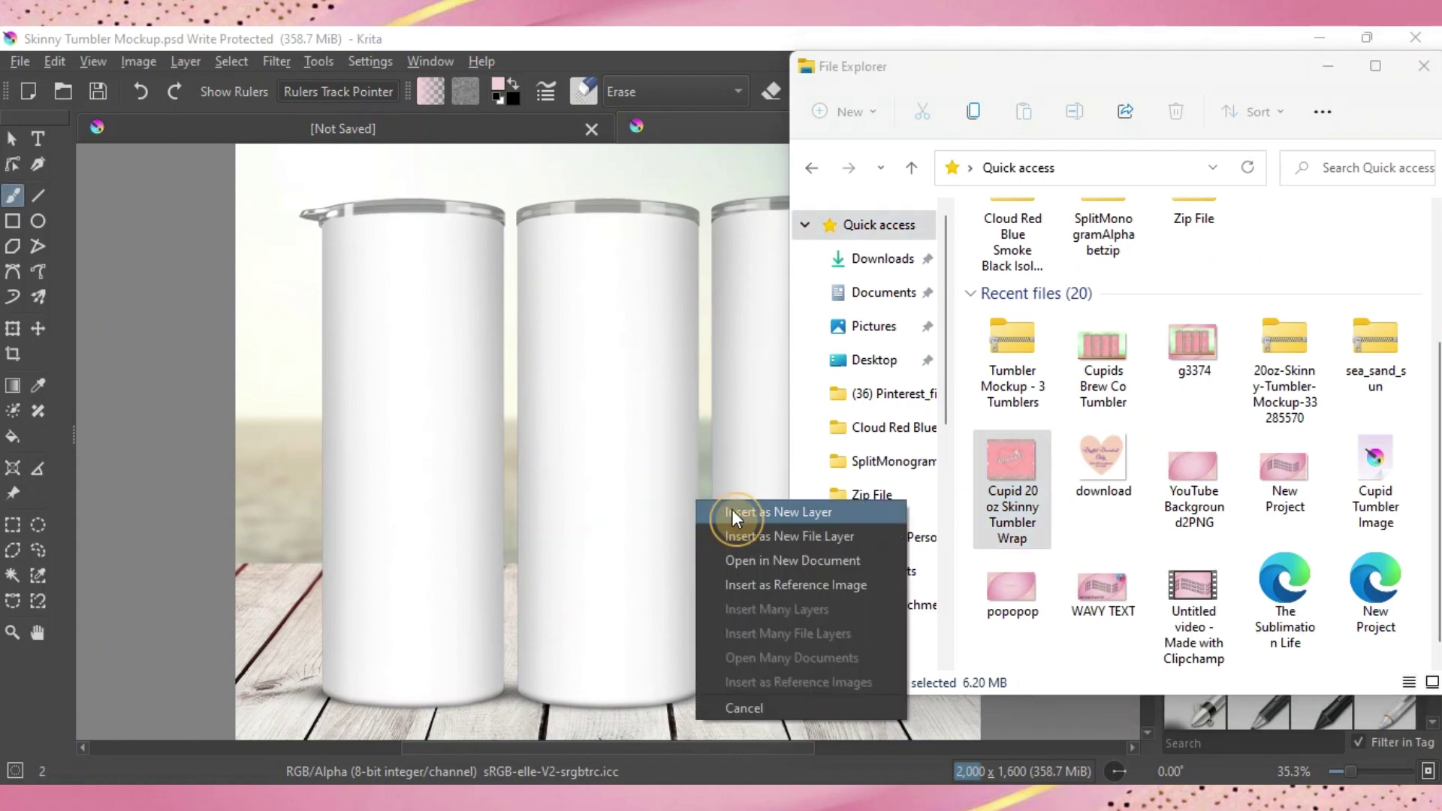
pyautogui.click(731, 512)
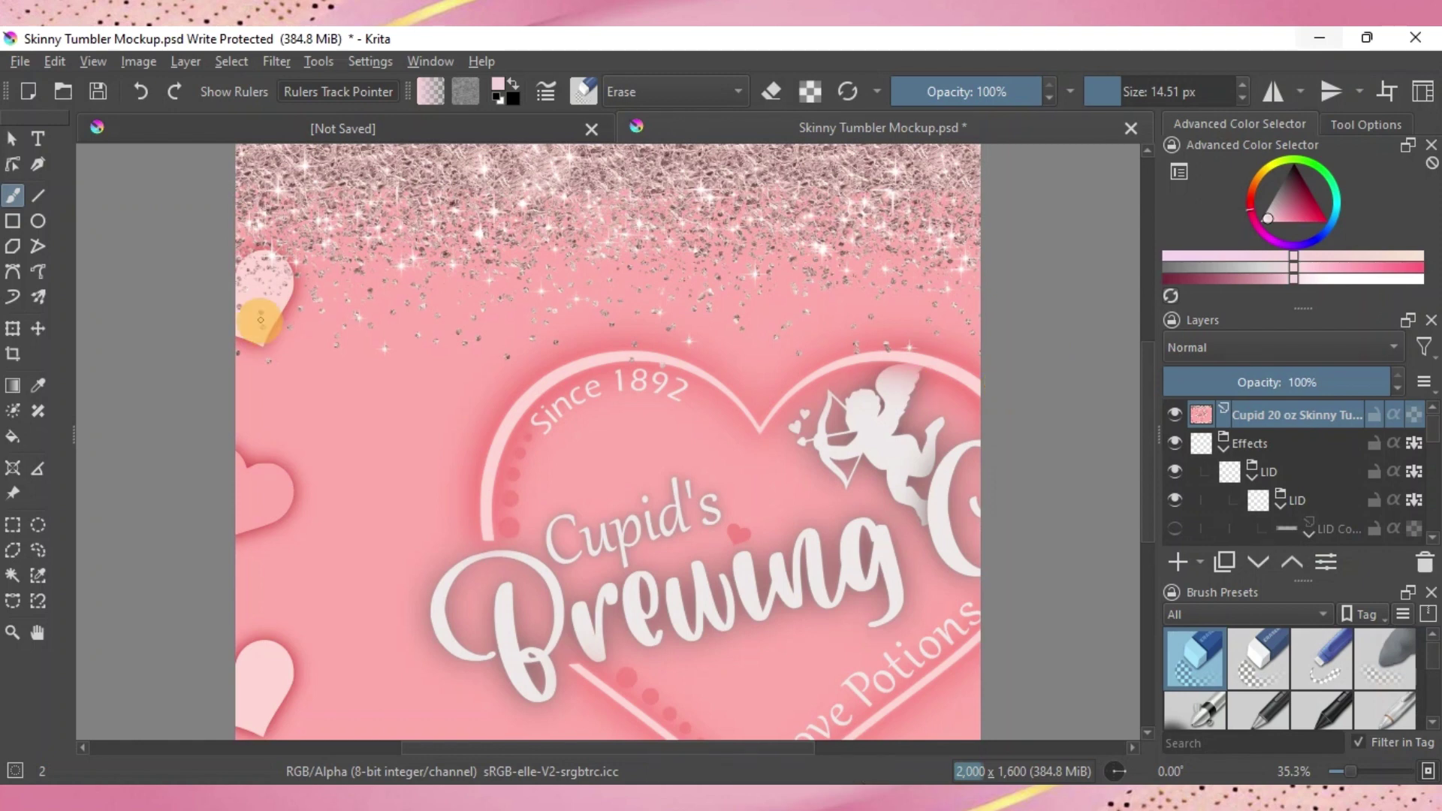
# Shrink the Cupid design, move it over the tumblers, then stretch it to full width
pyautogui.click(16, 335)
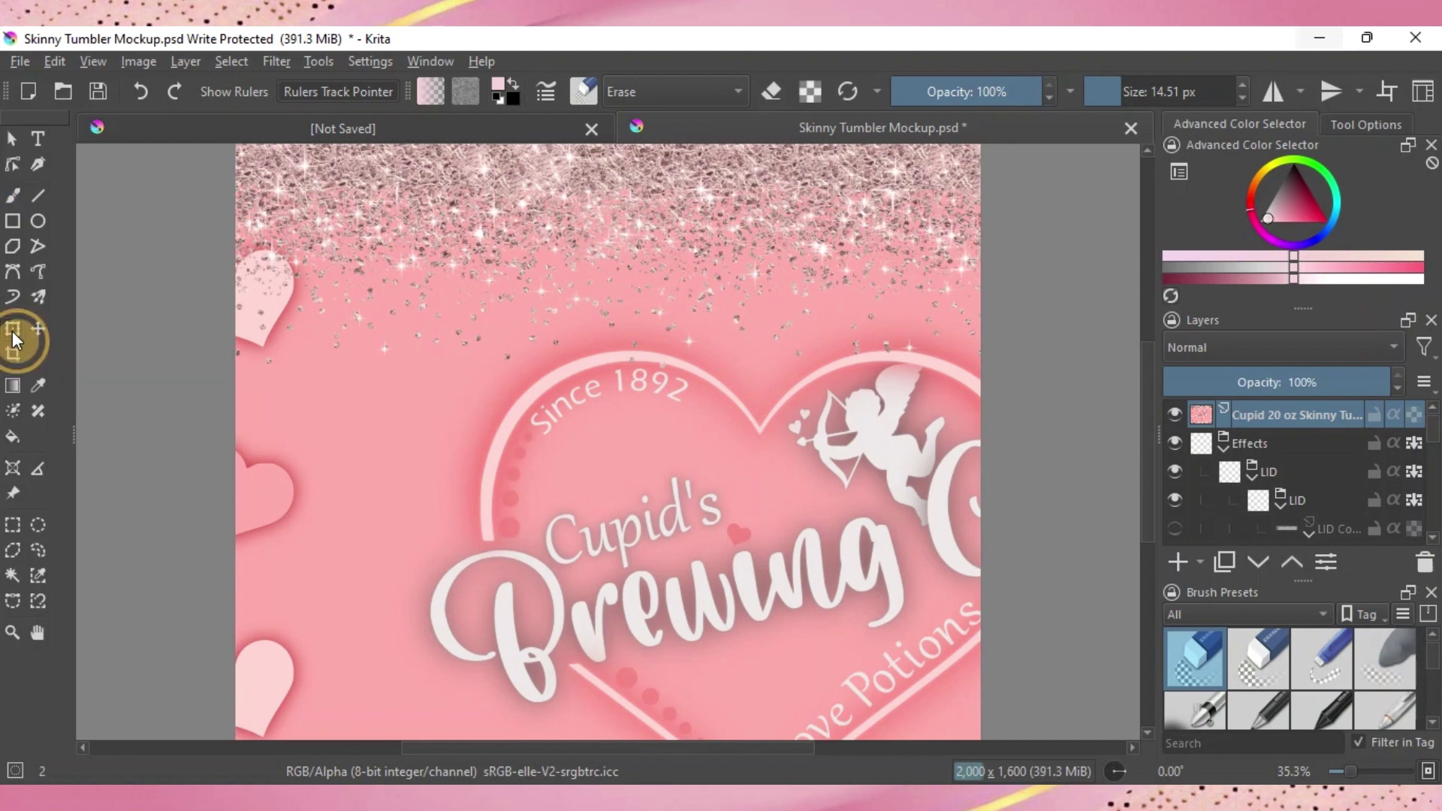
pyautogui.scroll(-1, 642, 242)
pyautogui.click(643, 242)
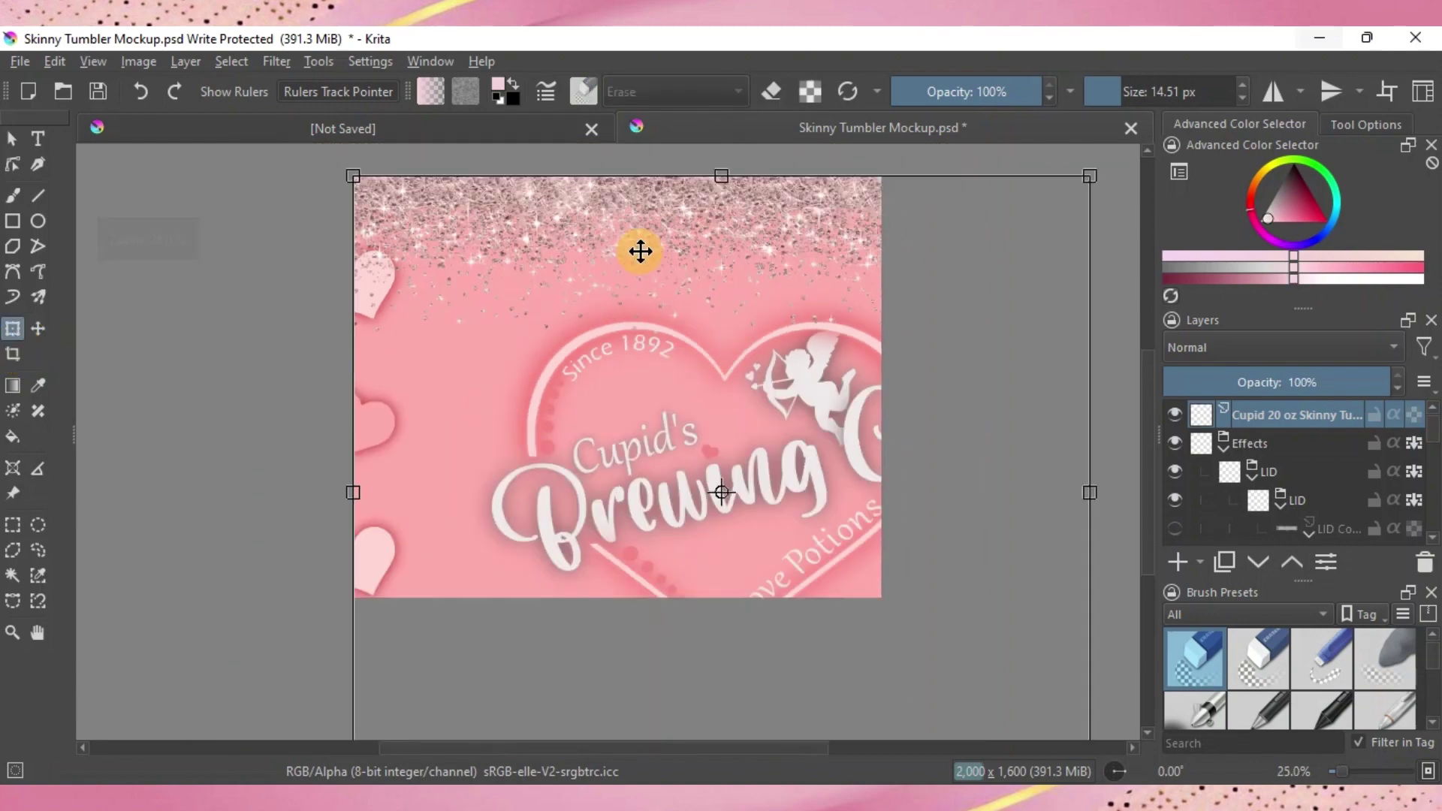
pyautogui.moveTo(354, 179); pyautogui.dragTo(744, 413)
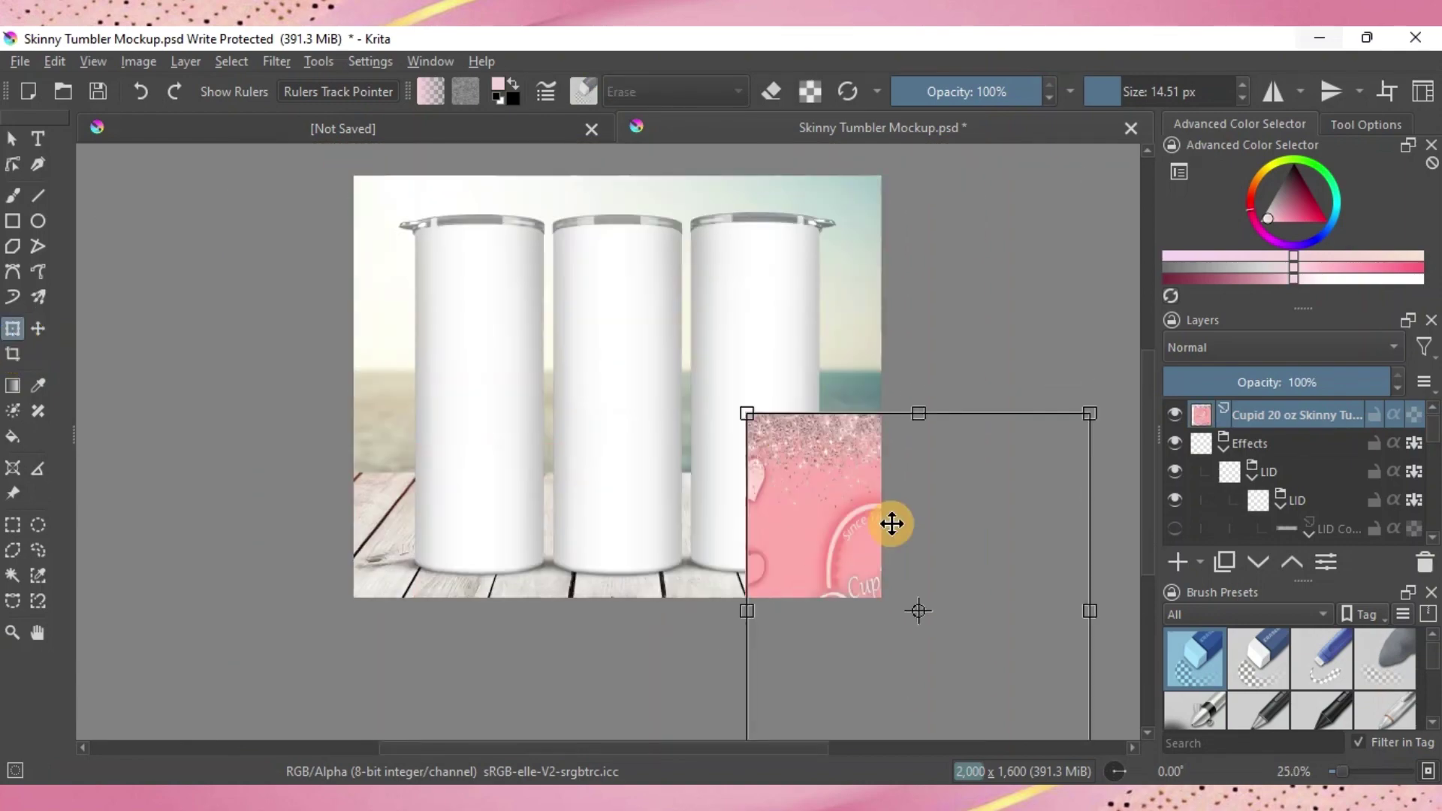
pyautogui.moveTo(891, 523); pyautogui.dragTo(558, 337)
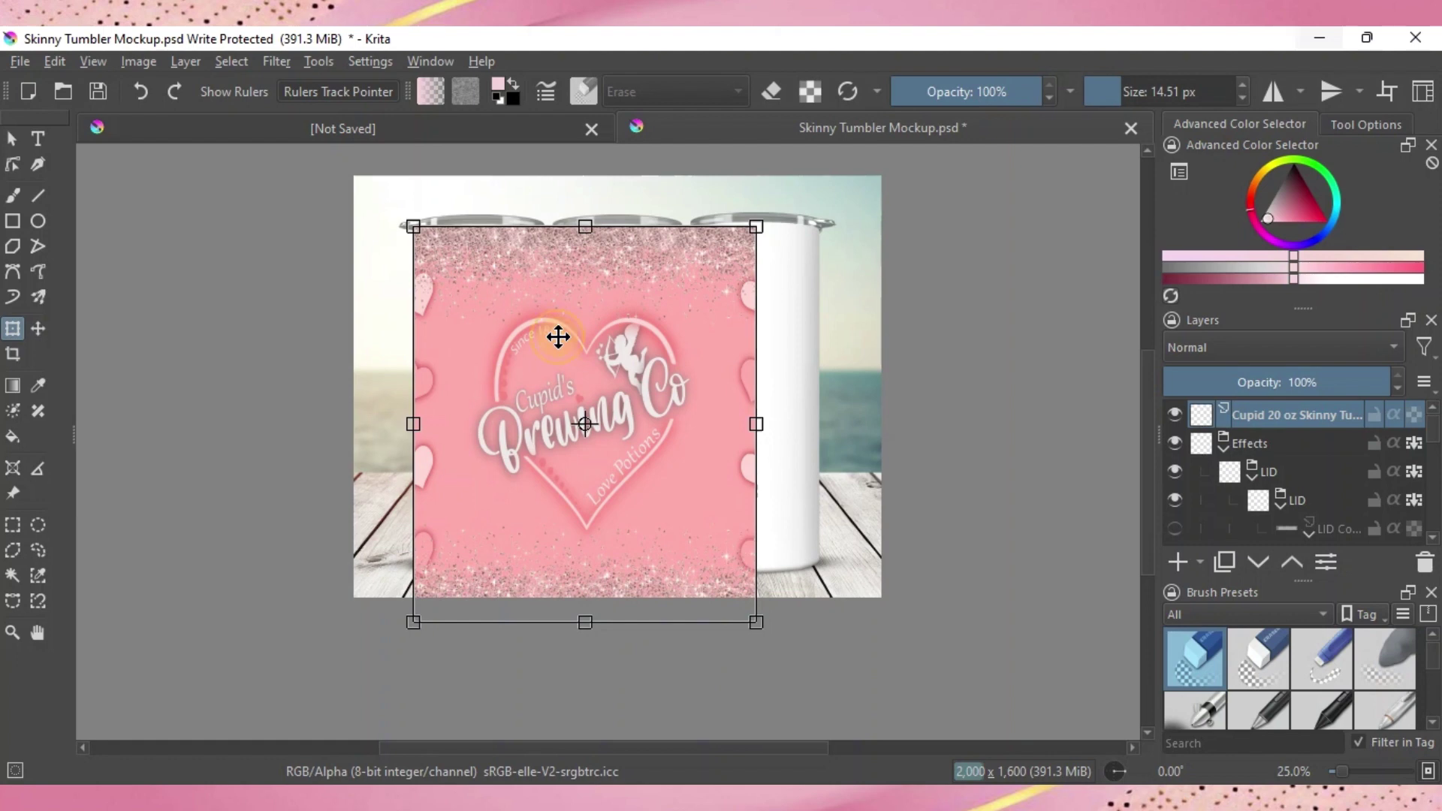
pyautogui.moveTo(557, 337); pyautogui.dragTo(558, 330)
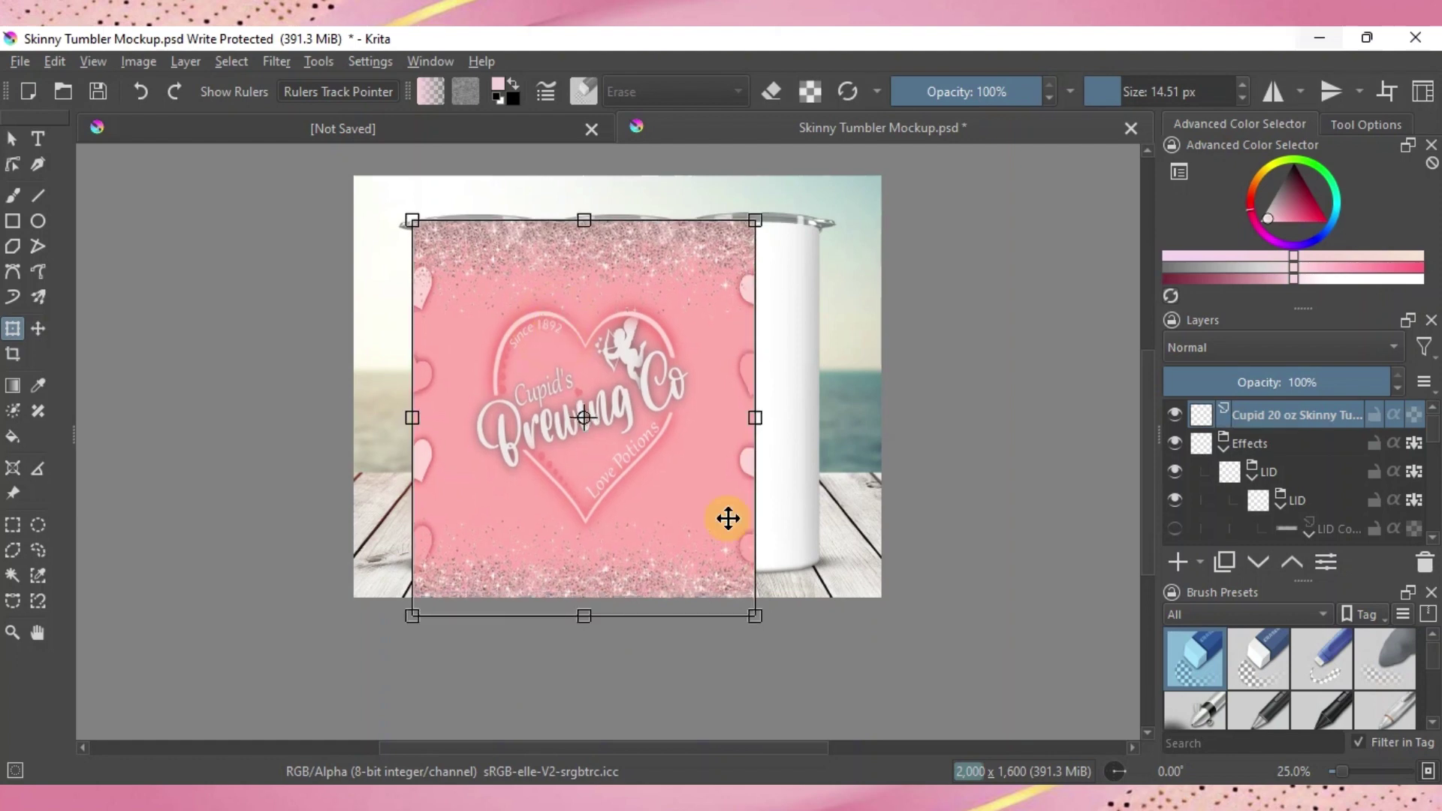
pyautogui.press('Return')
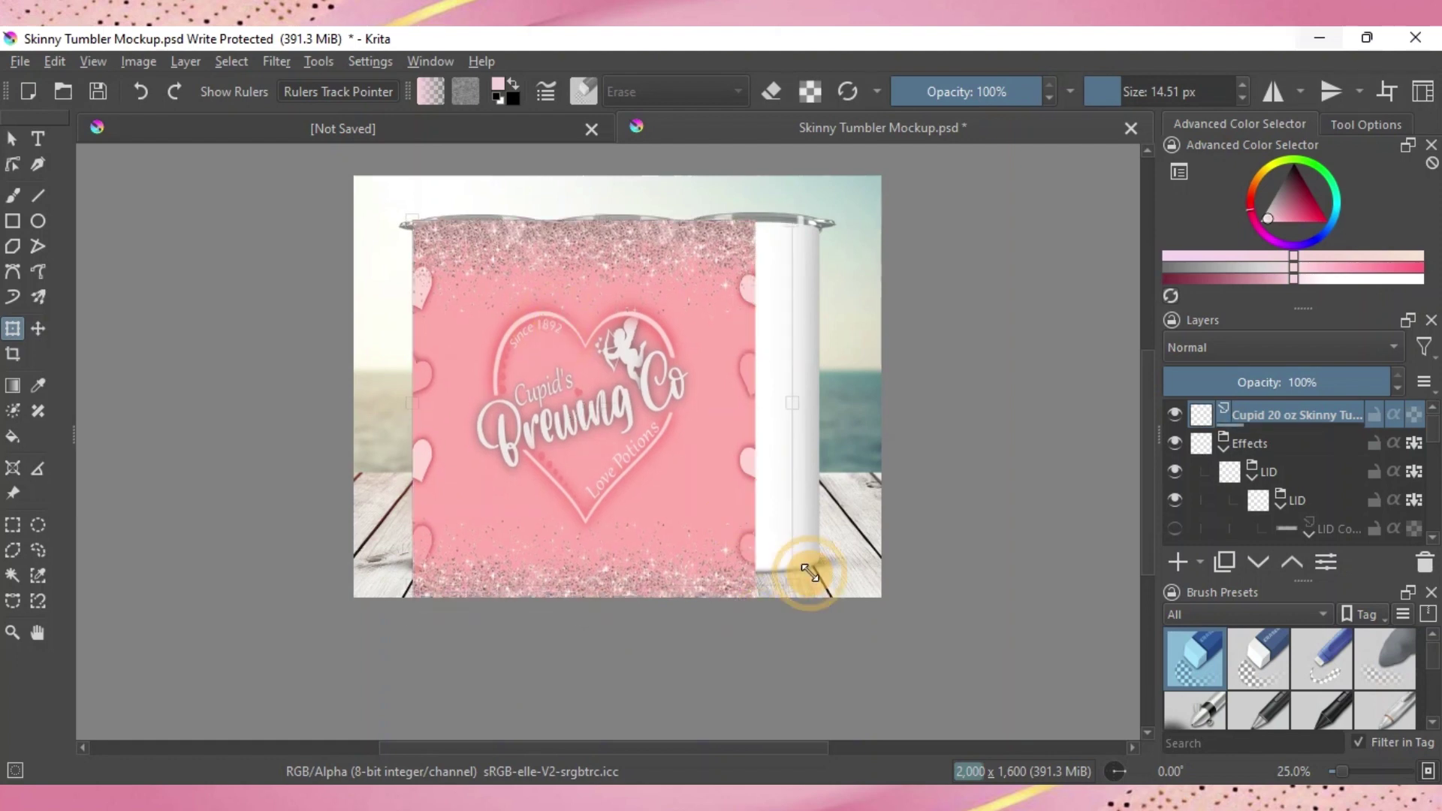
pyautogui.moveTo(810, 571); pyautogui.dragTo(820, 567)
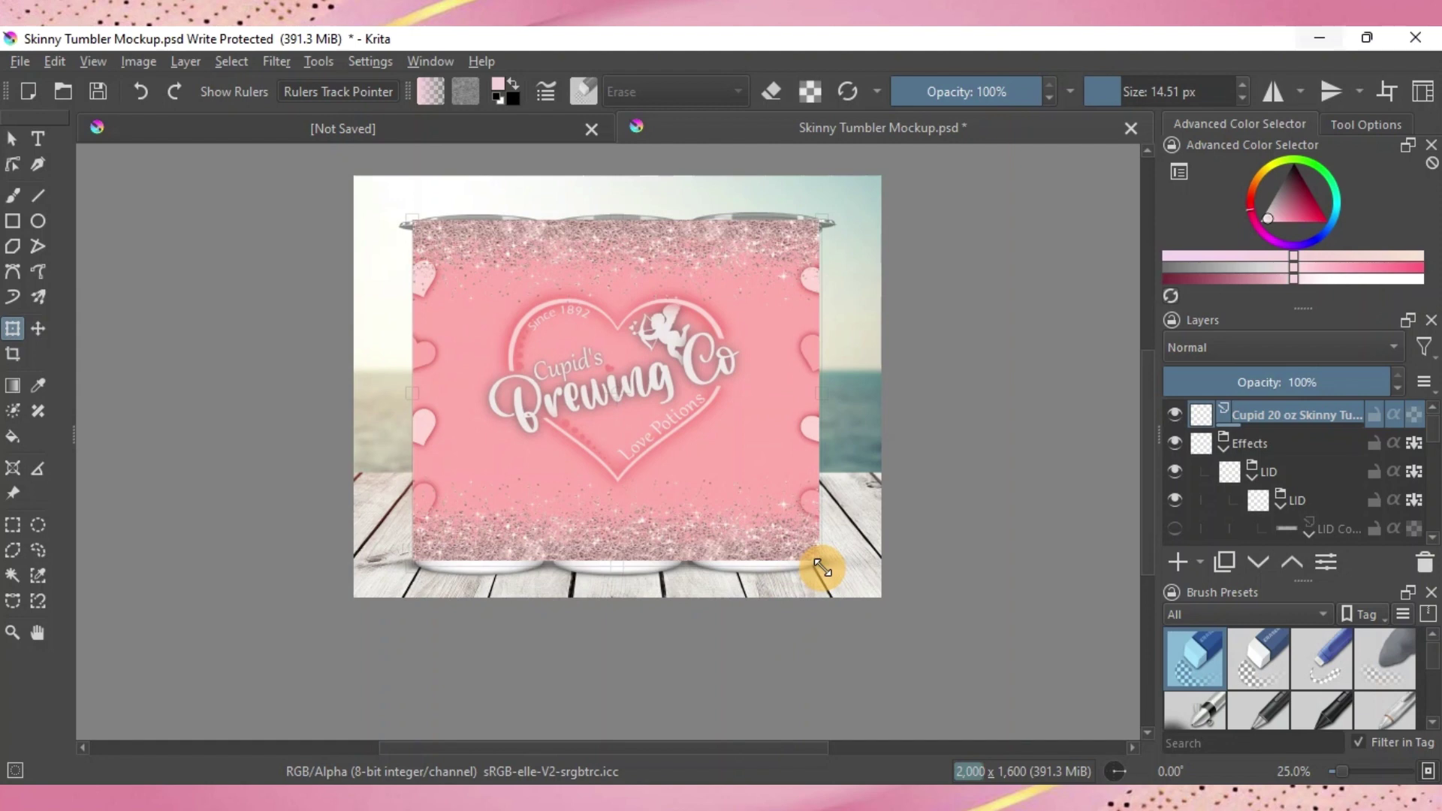
pyautogui.moveTo(823, 570); pyautogui.dragTo(820, 577)
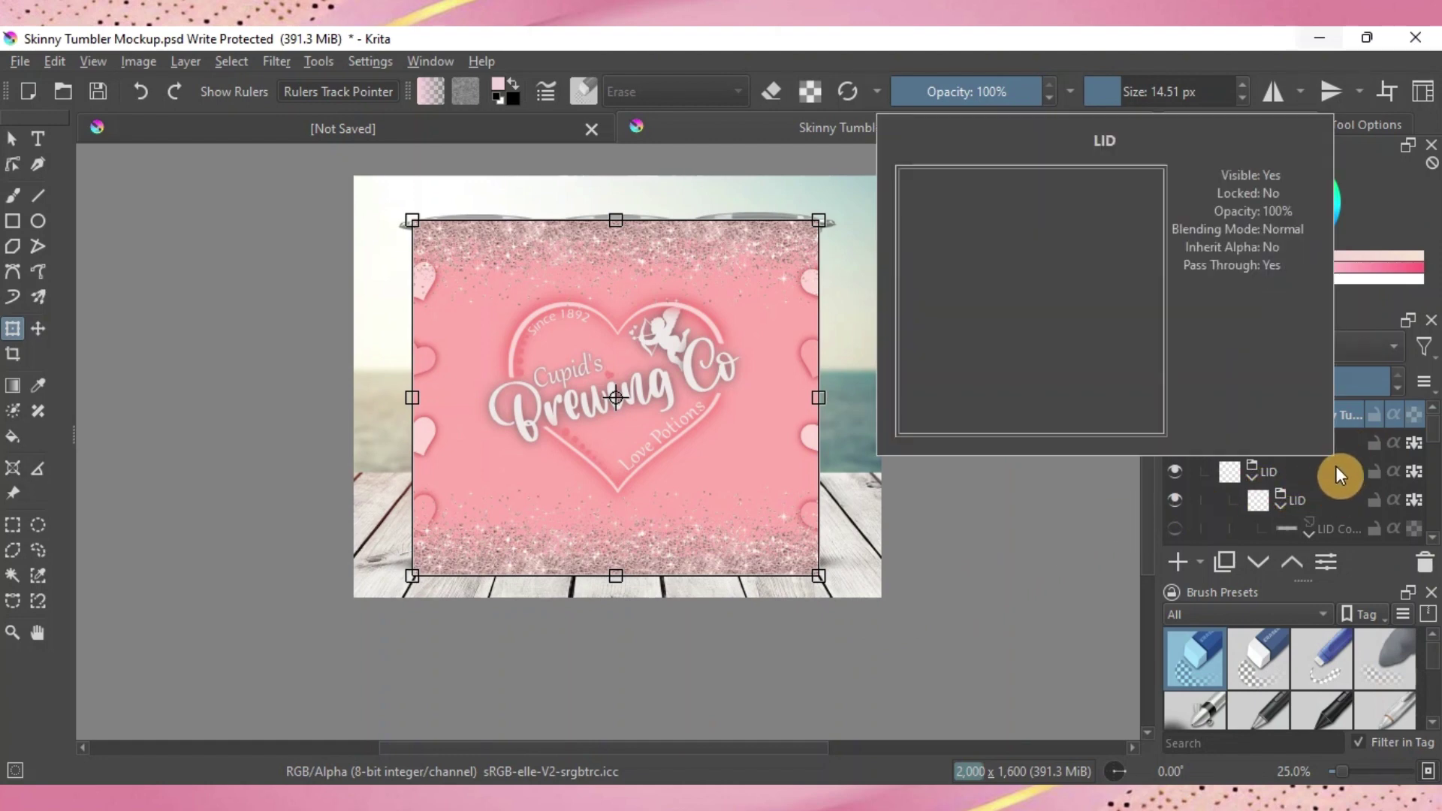
pyautogui.scroll(-2, 1334, 463)
pyautogui.scroll(-2, 1335, 460)
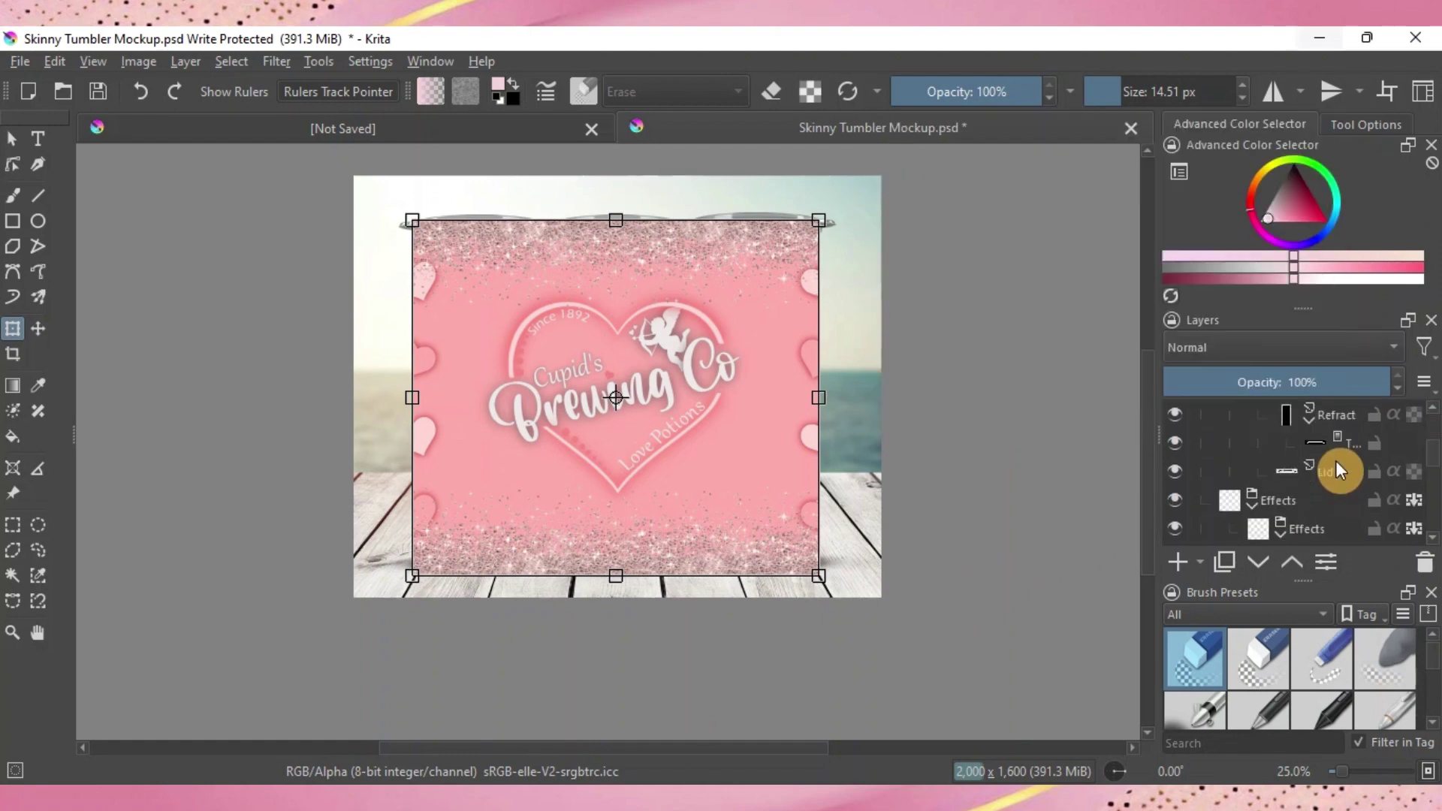
pyautogui.scroll(-2, 1336, 461)
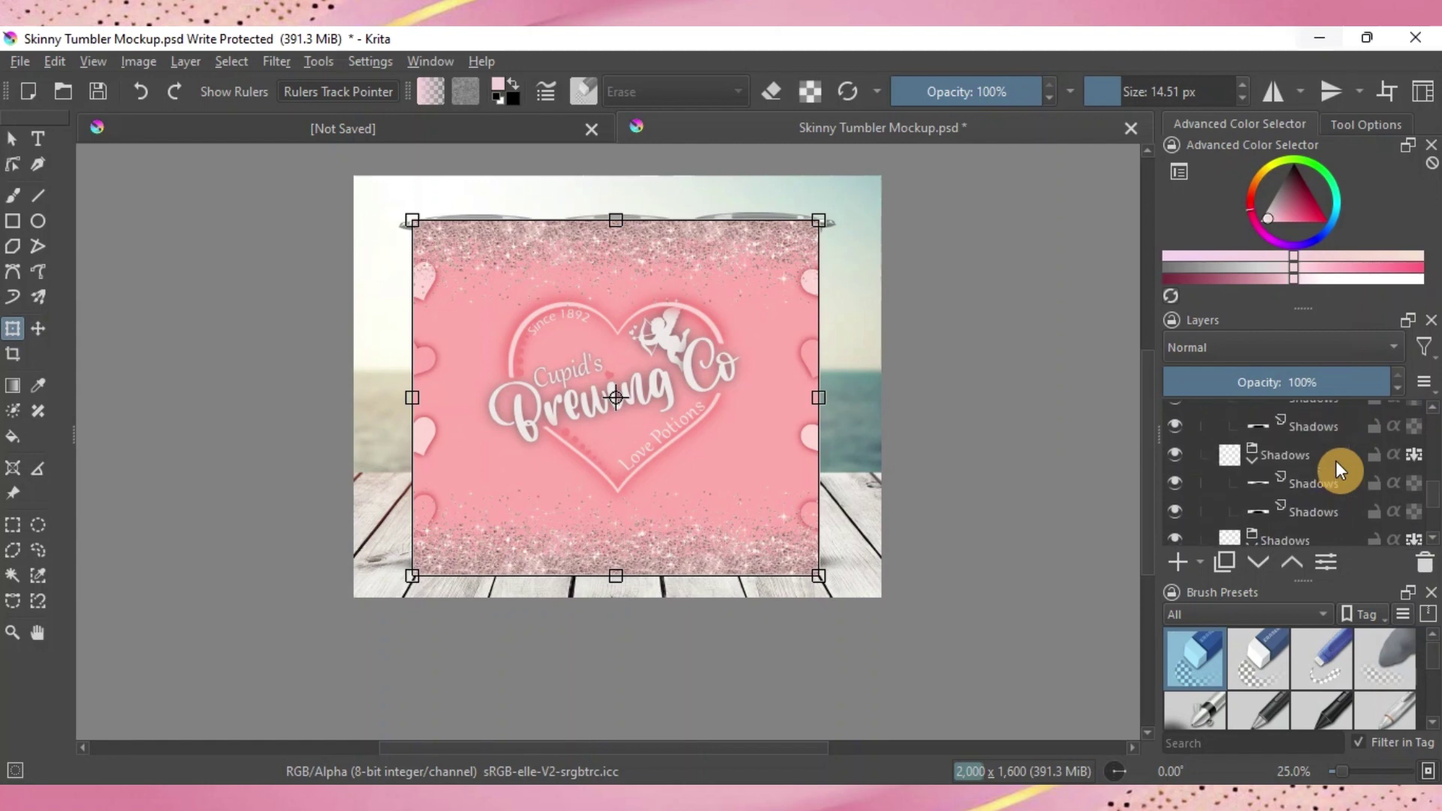
pyautogui.scroll(-2, 1335, 461)
pyautogui.scroll(-1, 1336, 461)
pyautogui.scroll(-1, 1335, 461)
pyautogui.scroll(-1, 1335, 461)
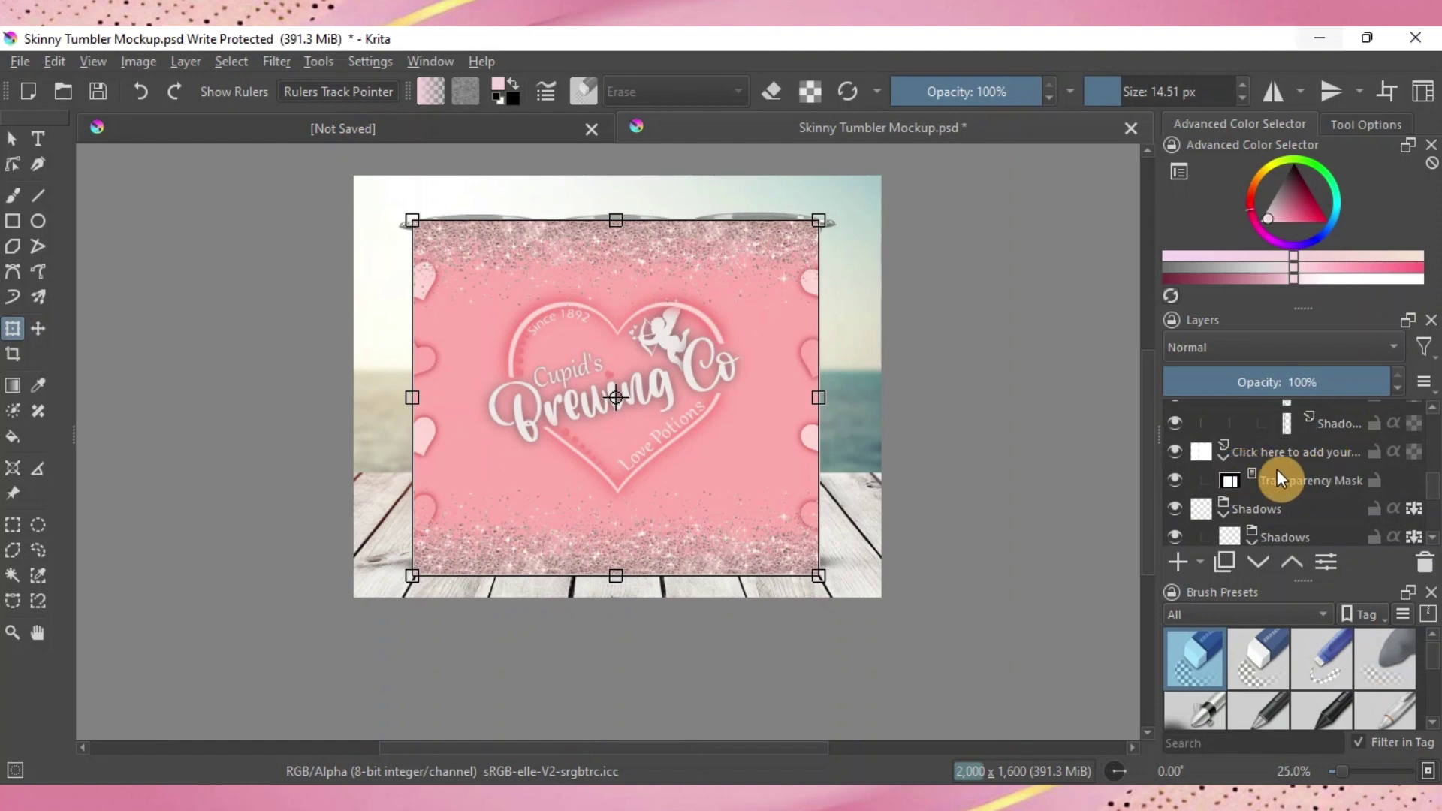
pyautogui.moveTo(1306, 482)
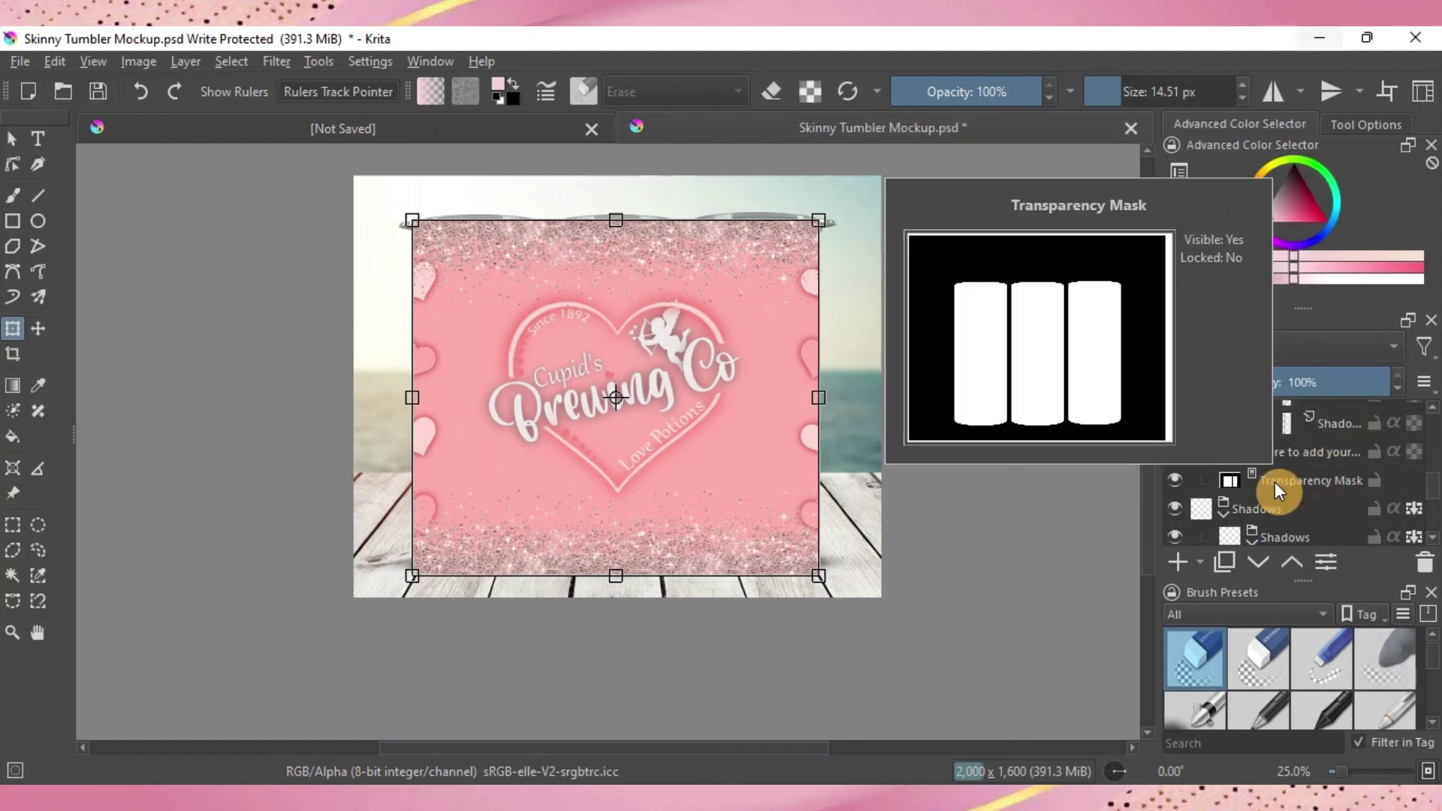
pyautogui.scroll(3, 1275, 481)
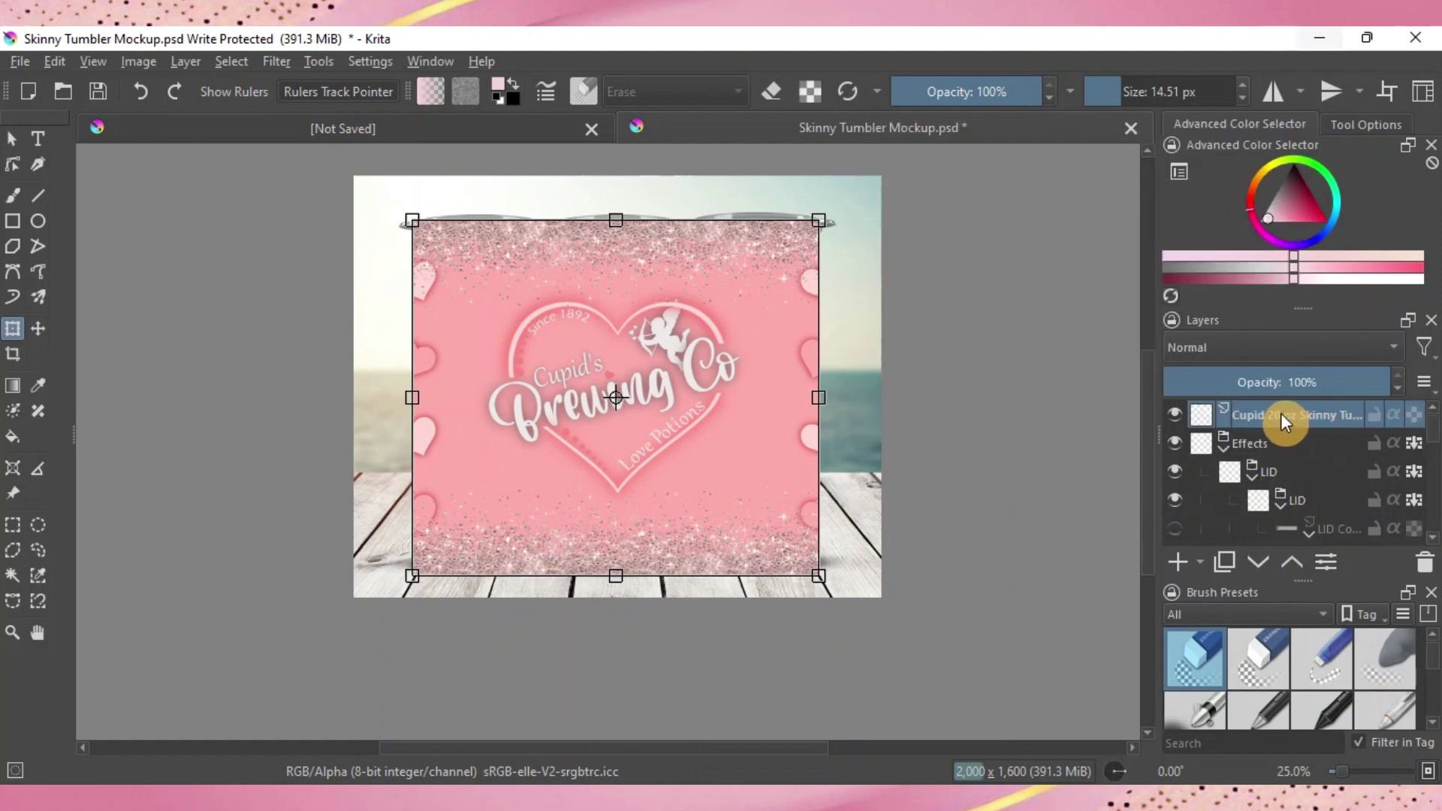
pyautogui.moveTo(1281, 413)
pyautogui.mouseDown()
pyautogui.moveTo(1284, 553)
pyautogui.moveTo(1281, 405)
pyautogui.moveTo(1285, 468)
pyautogui.mouseUp()
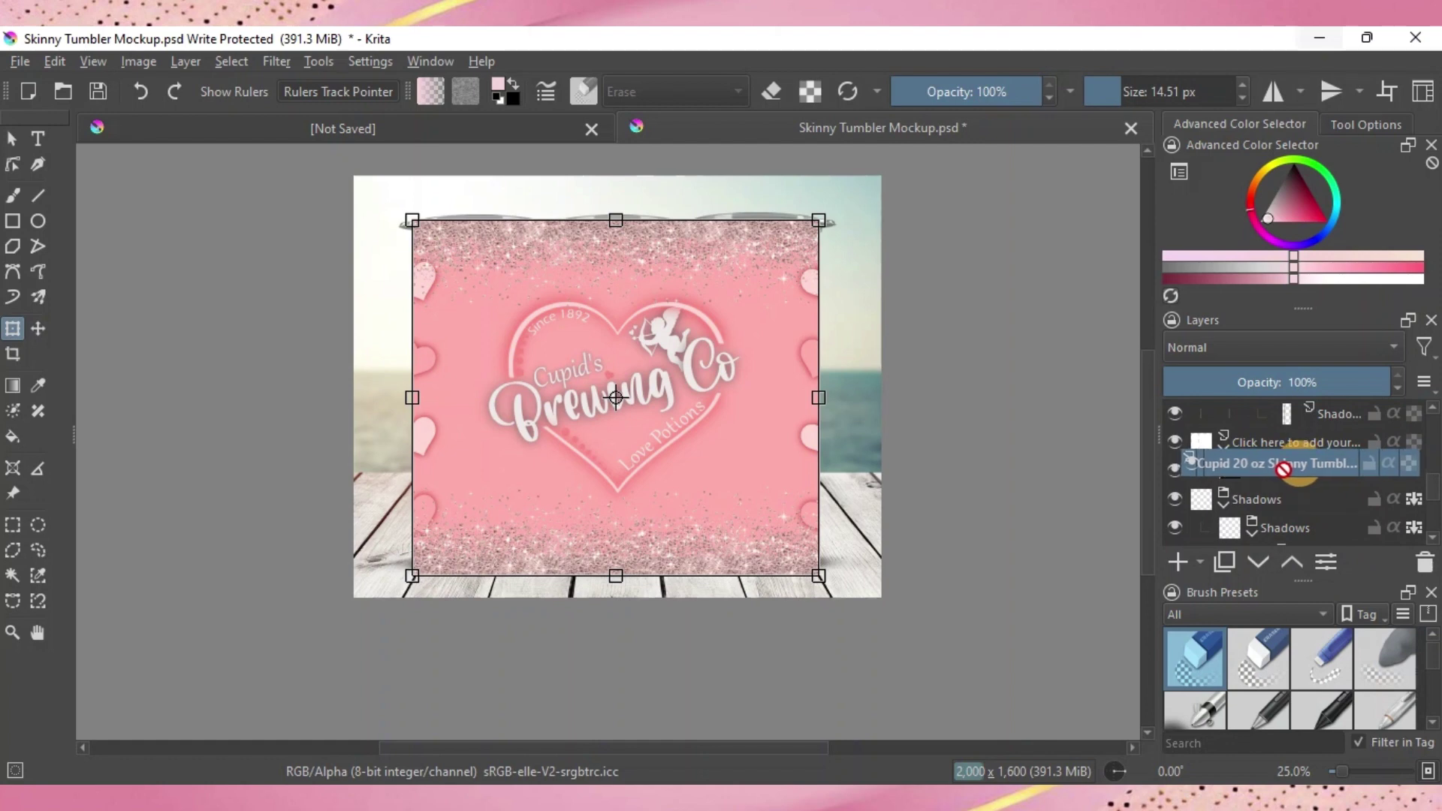
pyautogui.moveTo(1285, 468); pyautogui.dragTo(1277, 471)
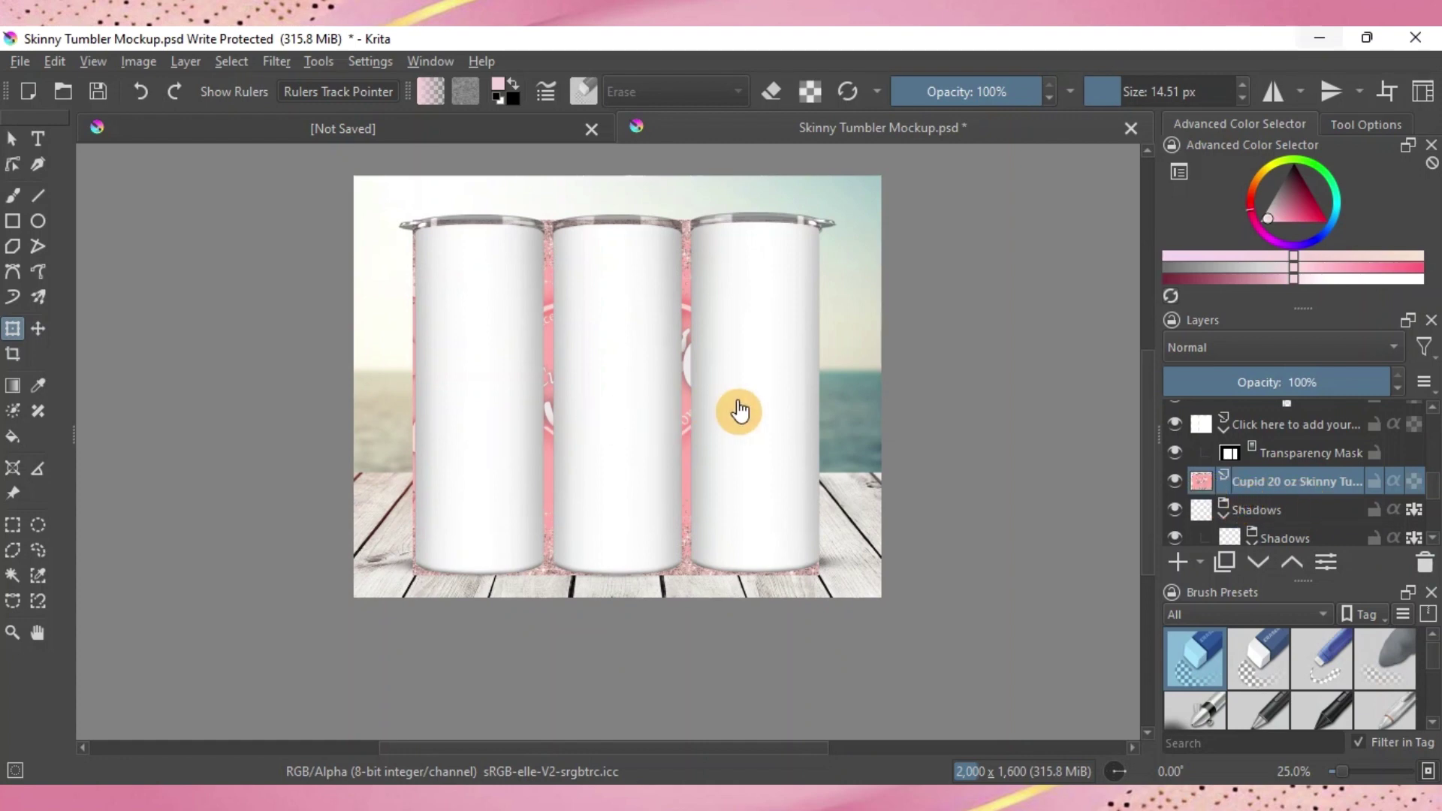
# Raise the design layer above 'Click here to add your Design' and select both layers
pyautogui.click(1286, 562)
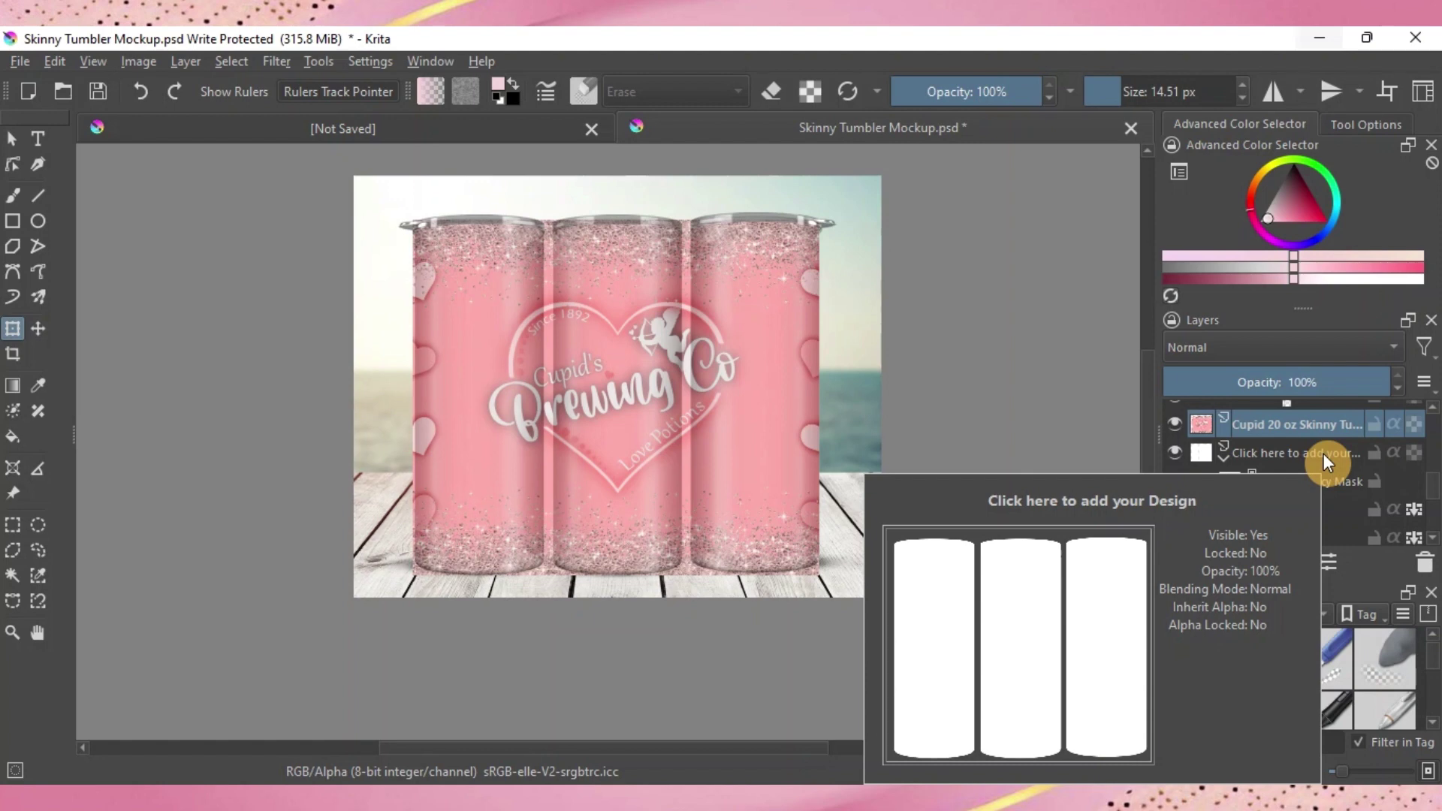
pyautogui.click(1328, 456)
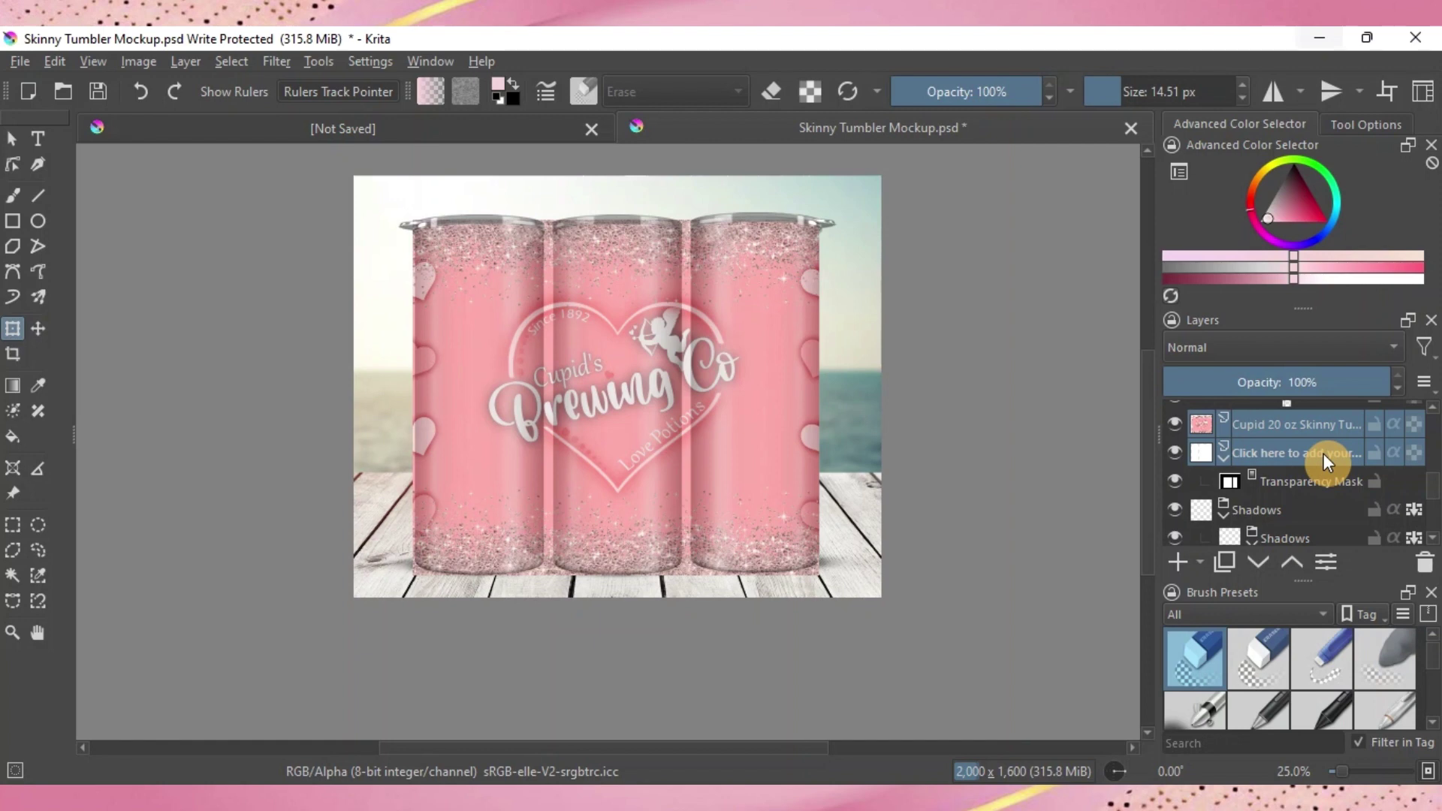
# Quick Group the design with the placeholder layer and enable Inherit Alpha on the design
pyautogui.rightClick(1327, 459)
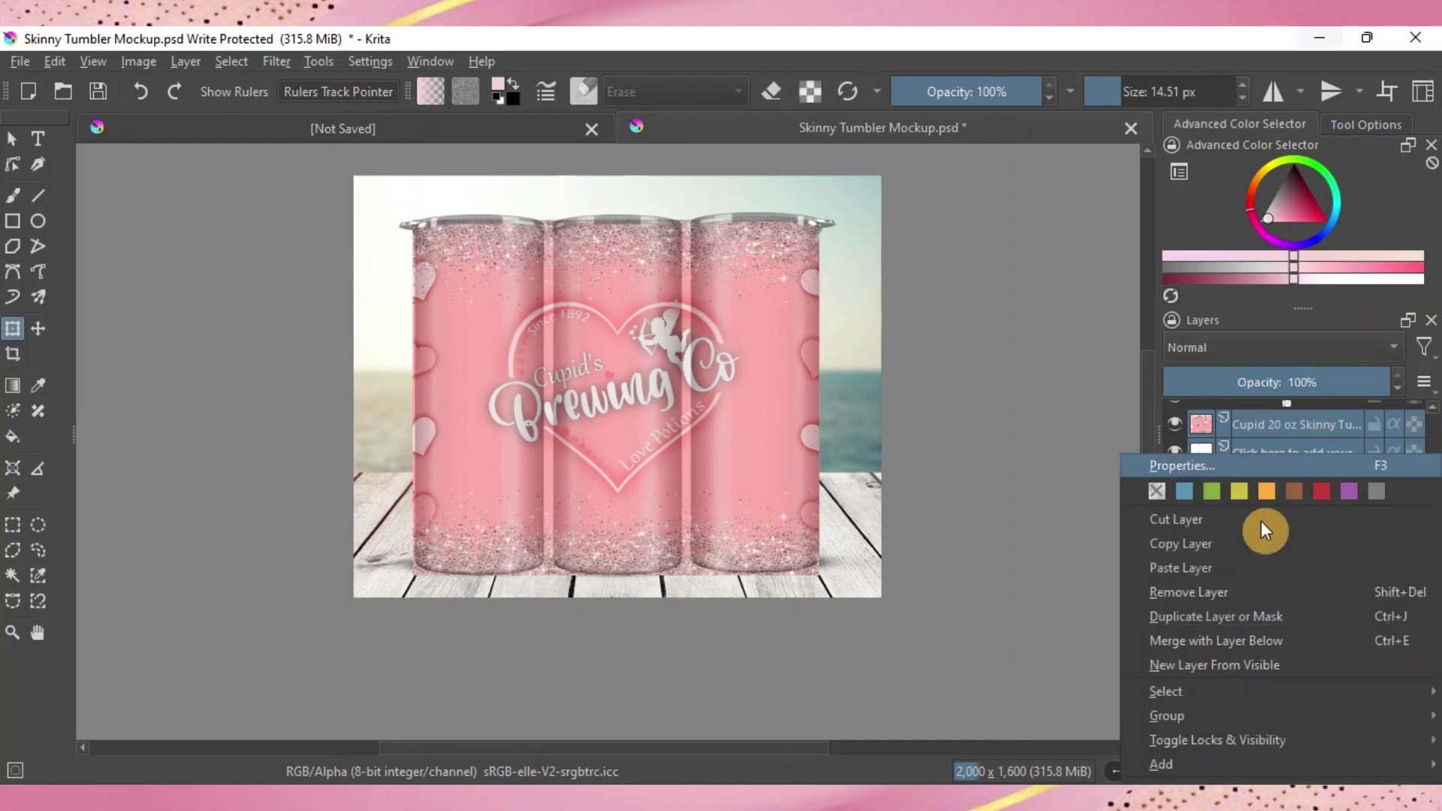
pyautogui.moveTo(1167, 715)
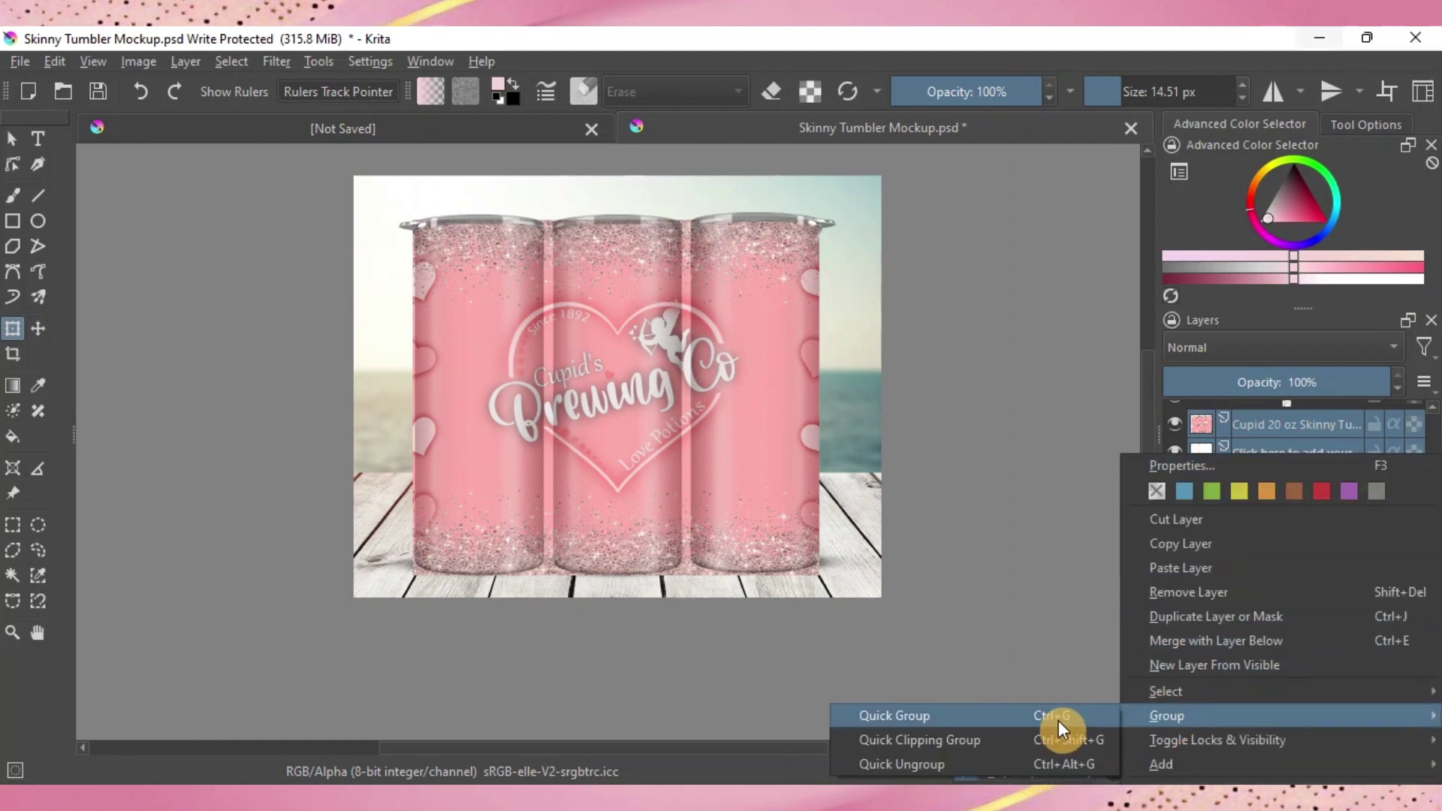
pyautogui.click(1057, 721)
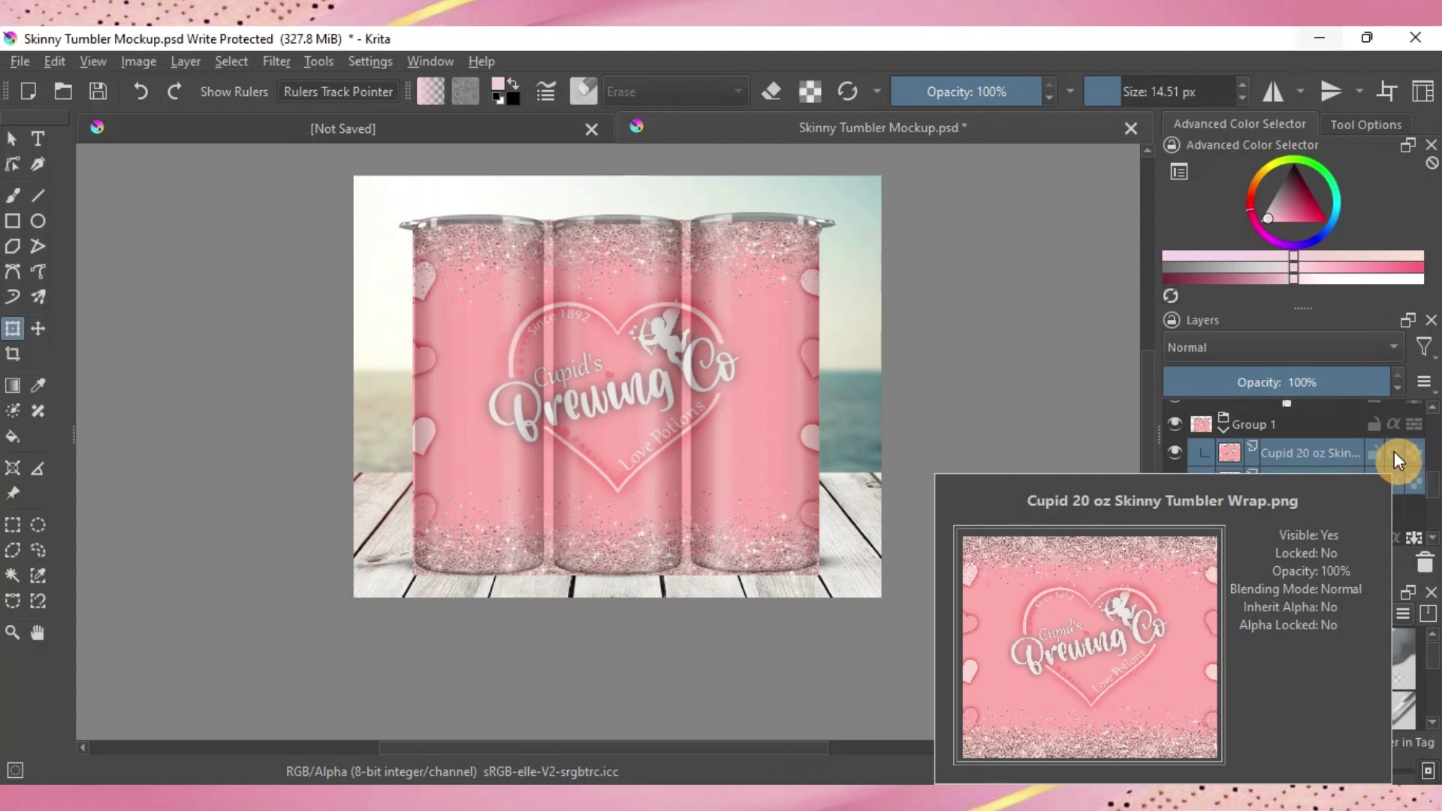
pyautogui.click(1395, 455)
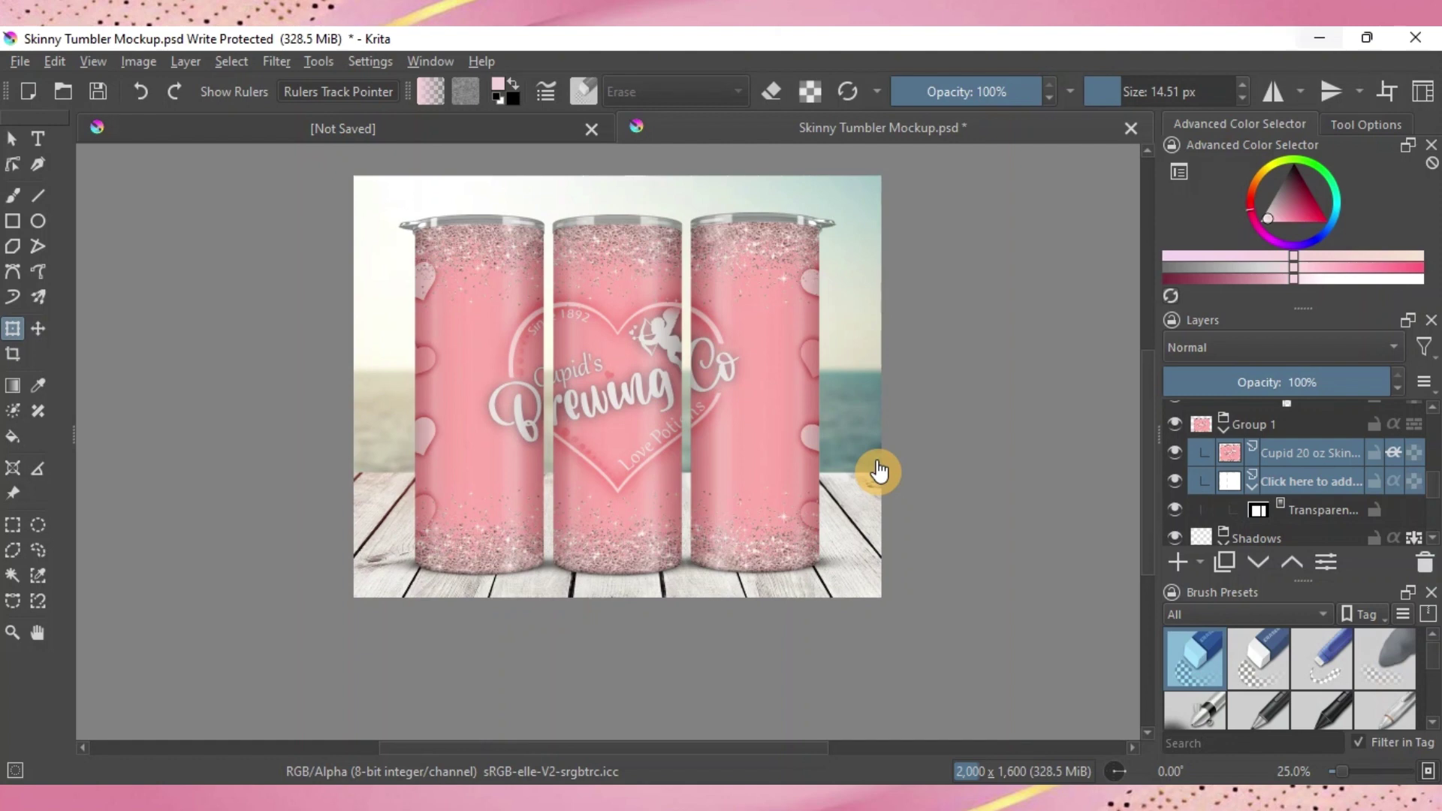
pyautogui.scroll(1, 878, 470)
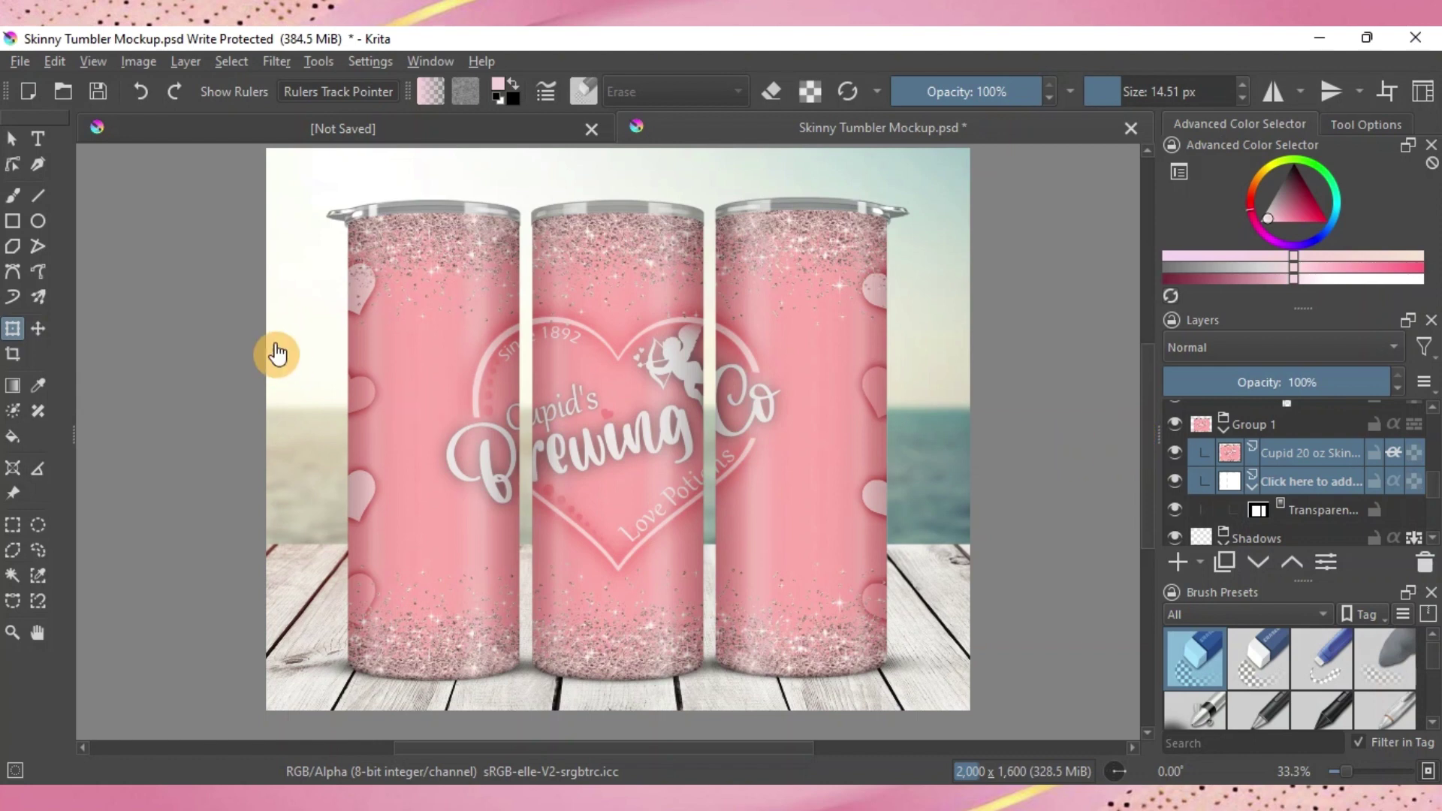
# Save the mockup as a PNG named 'Valentines' Tumbler', accepting the PNG options
pyautogui.click(20, 62)
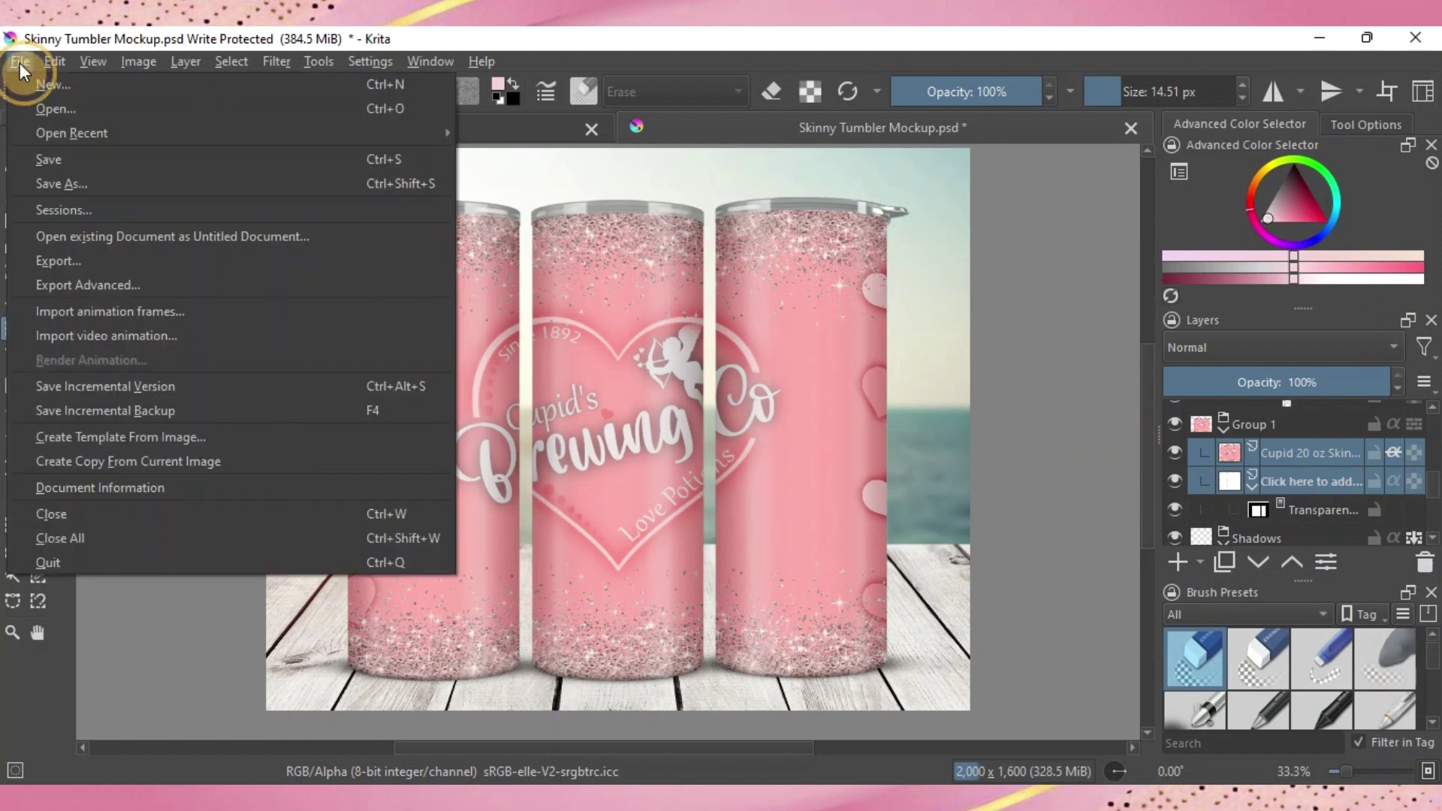
pyautogui.click(104, 184)
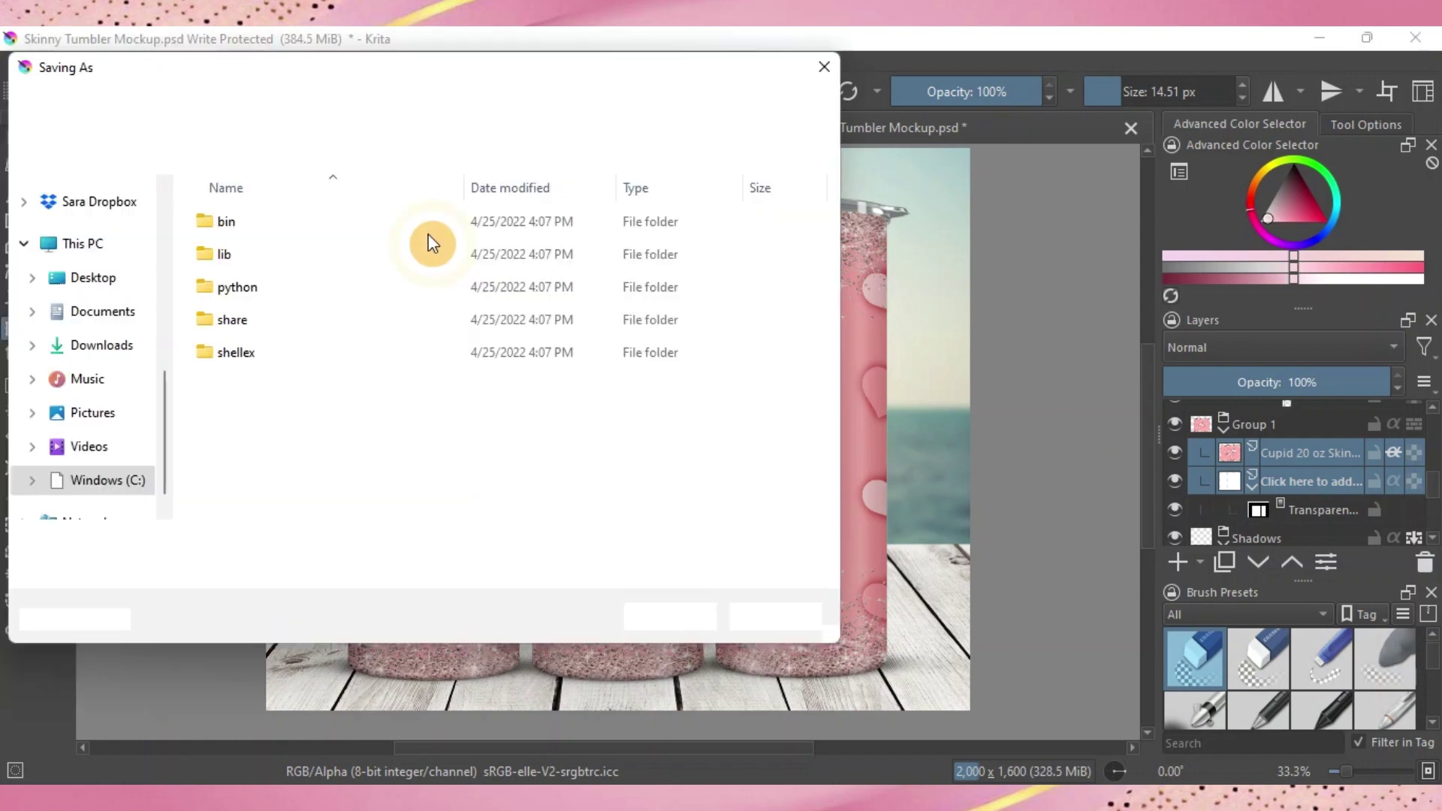
pyautogui.click(307, 542)
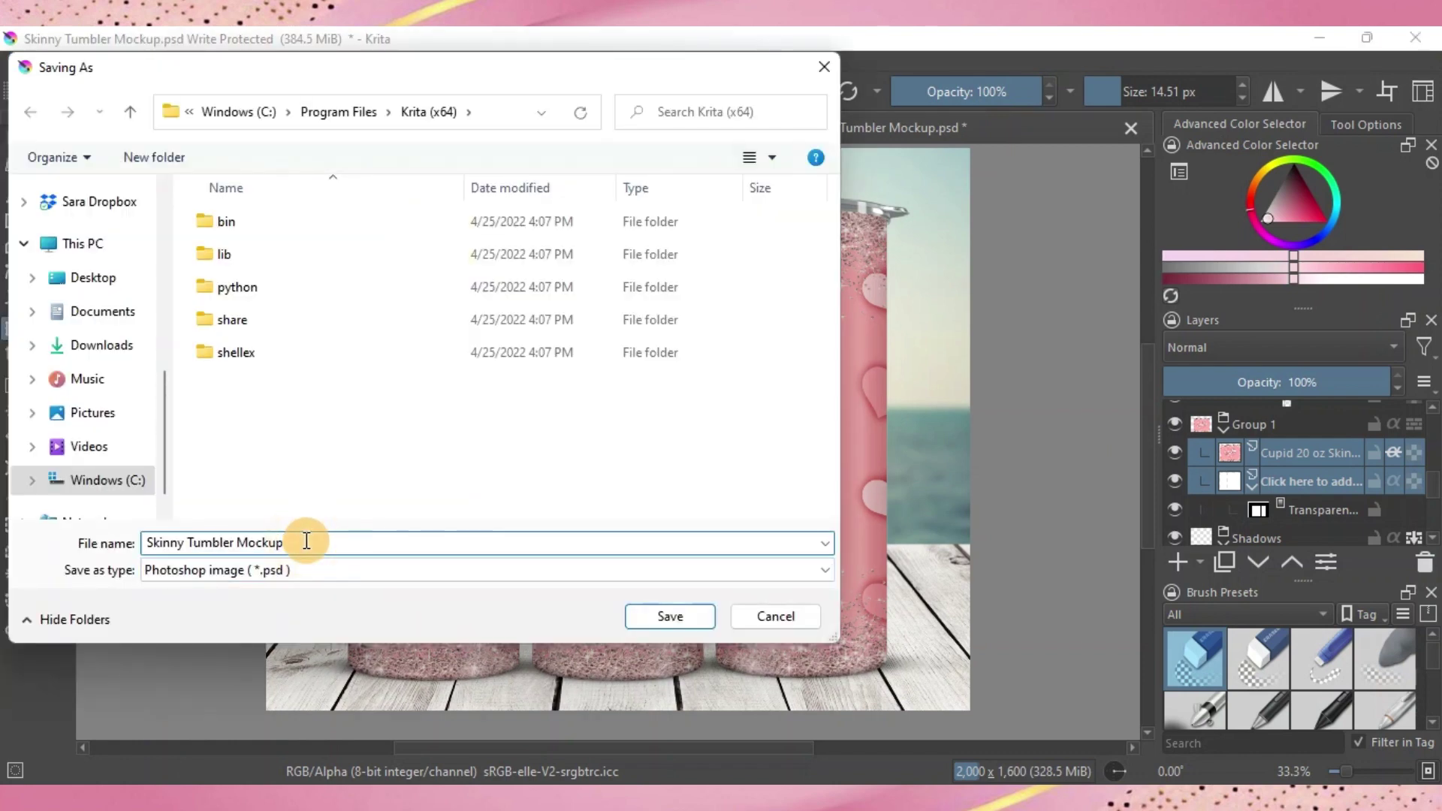
pyautogui.moveTo(307, 541); pyautogui.dragTo(127, 548)
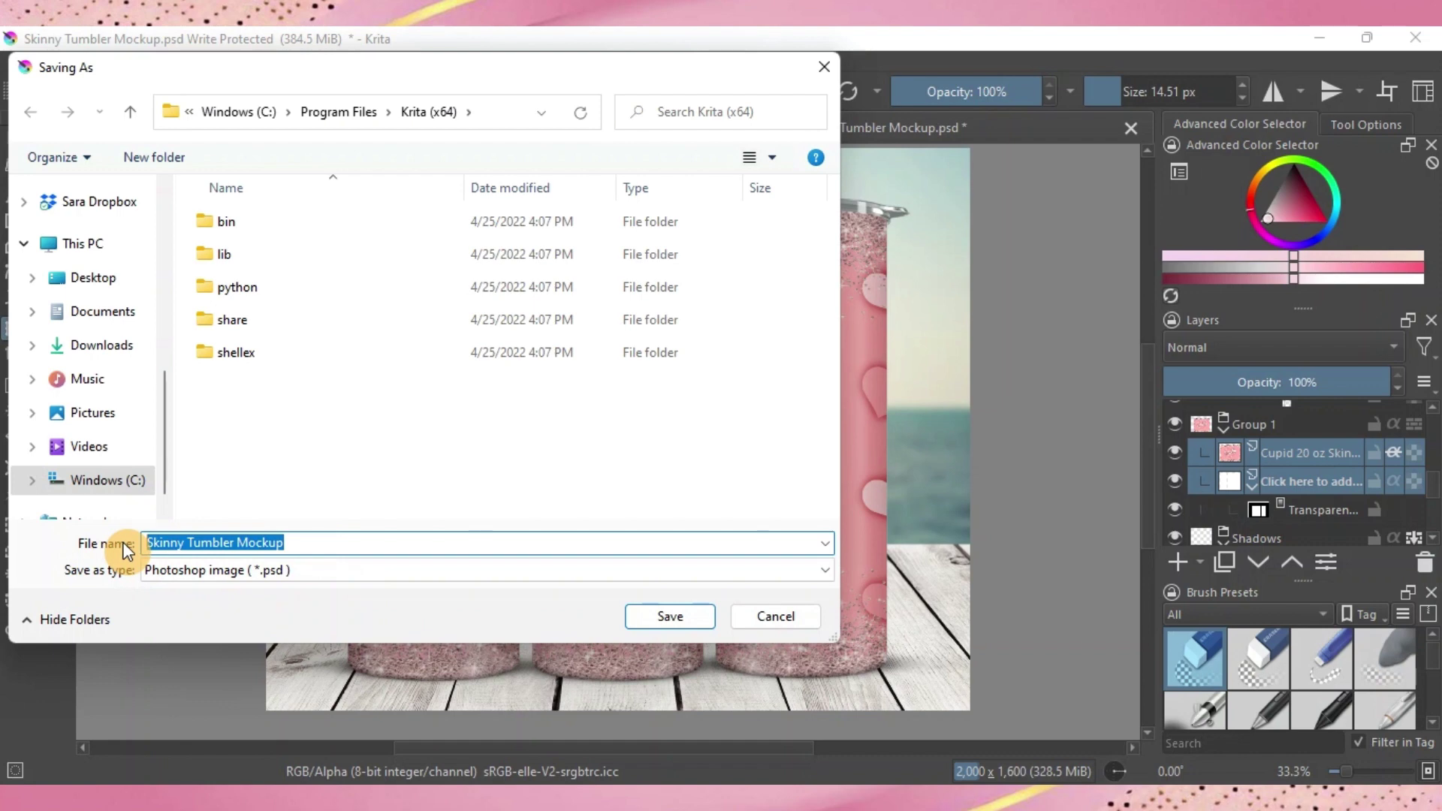
pyautogui.write('Valentines')
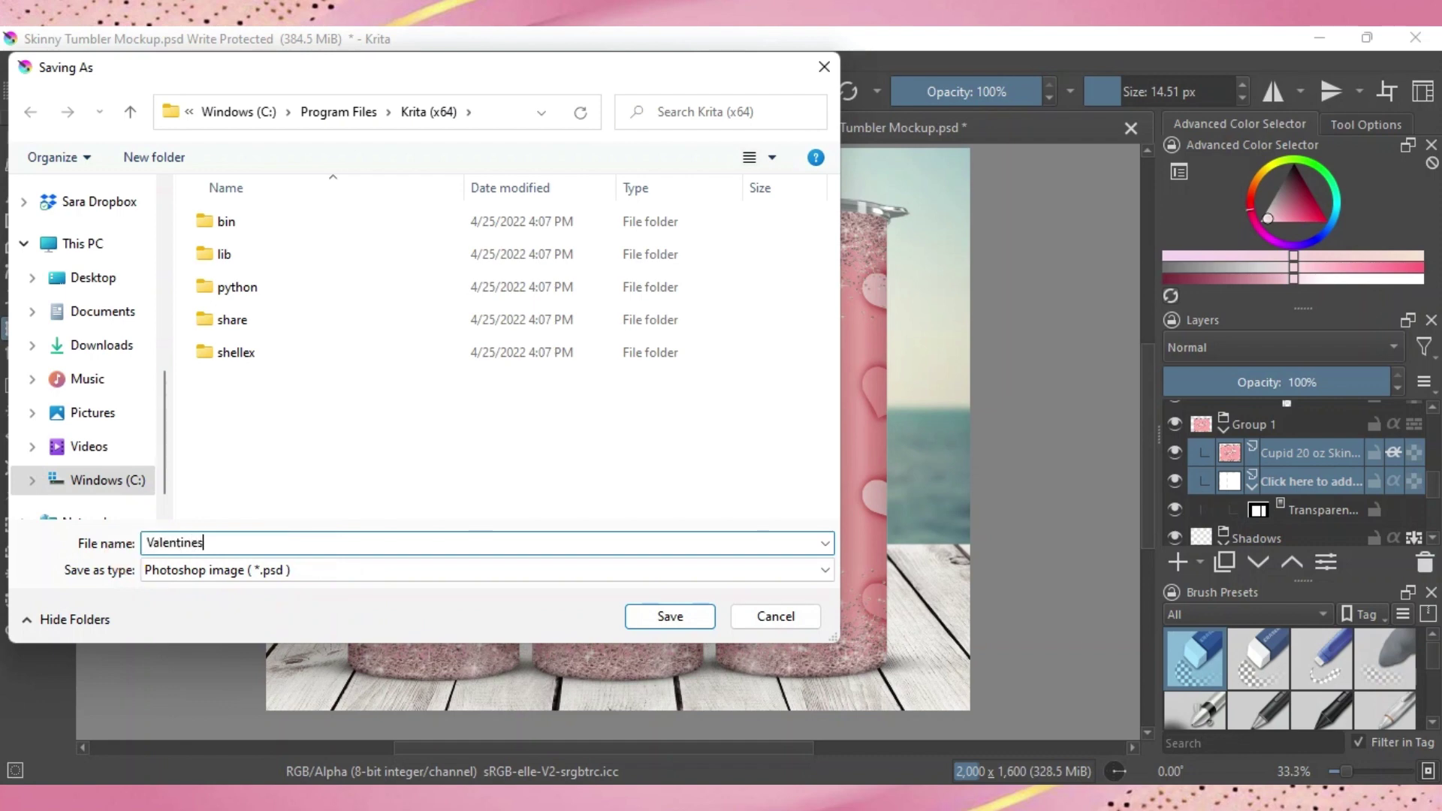
pyautogui.write("' Tumbler")
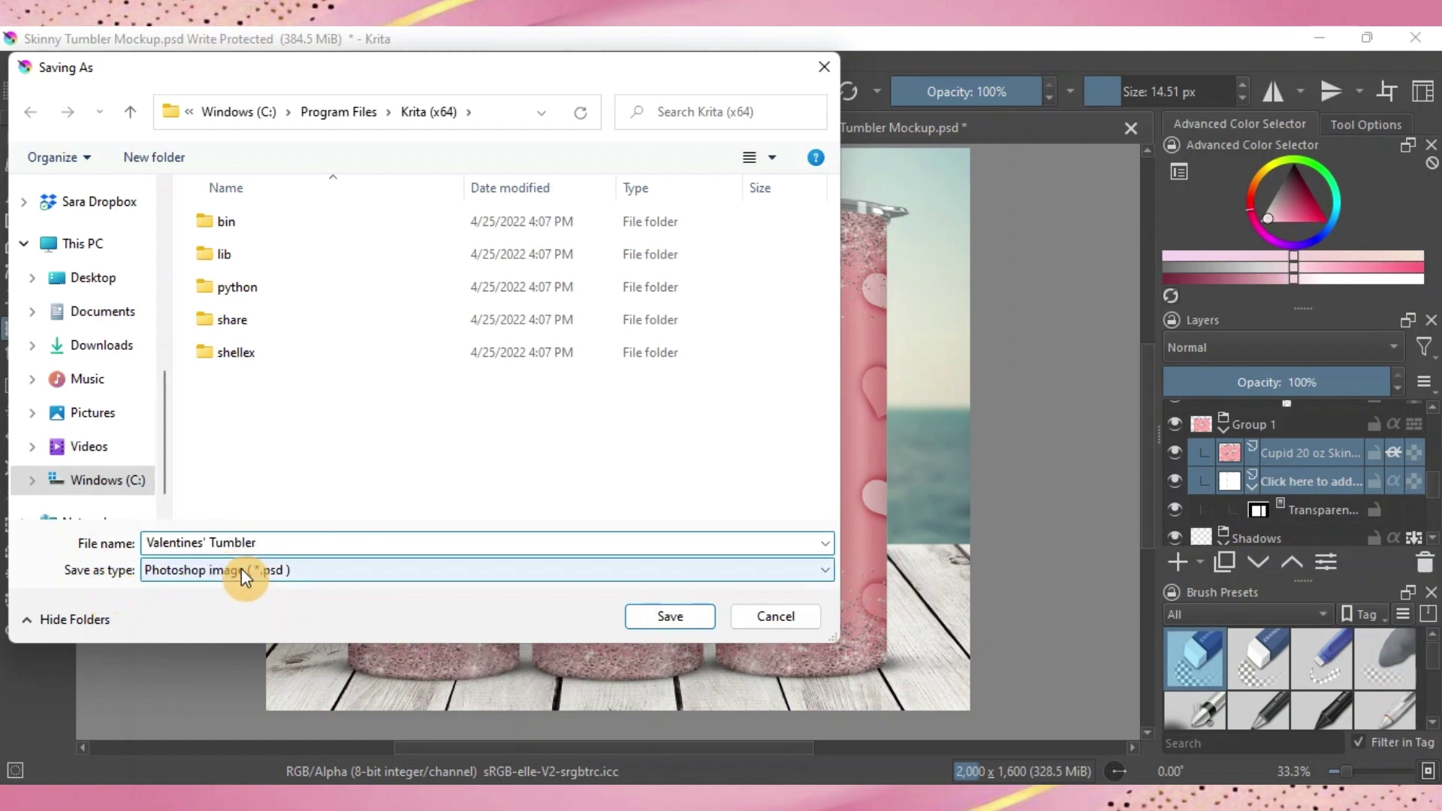
pyautogui.click(312, 569)
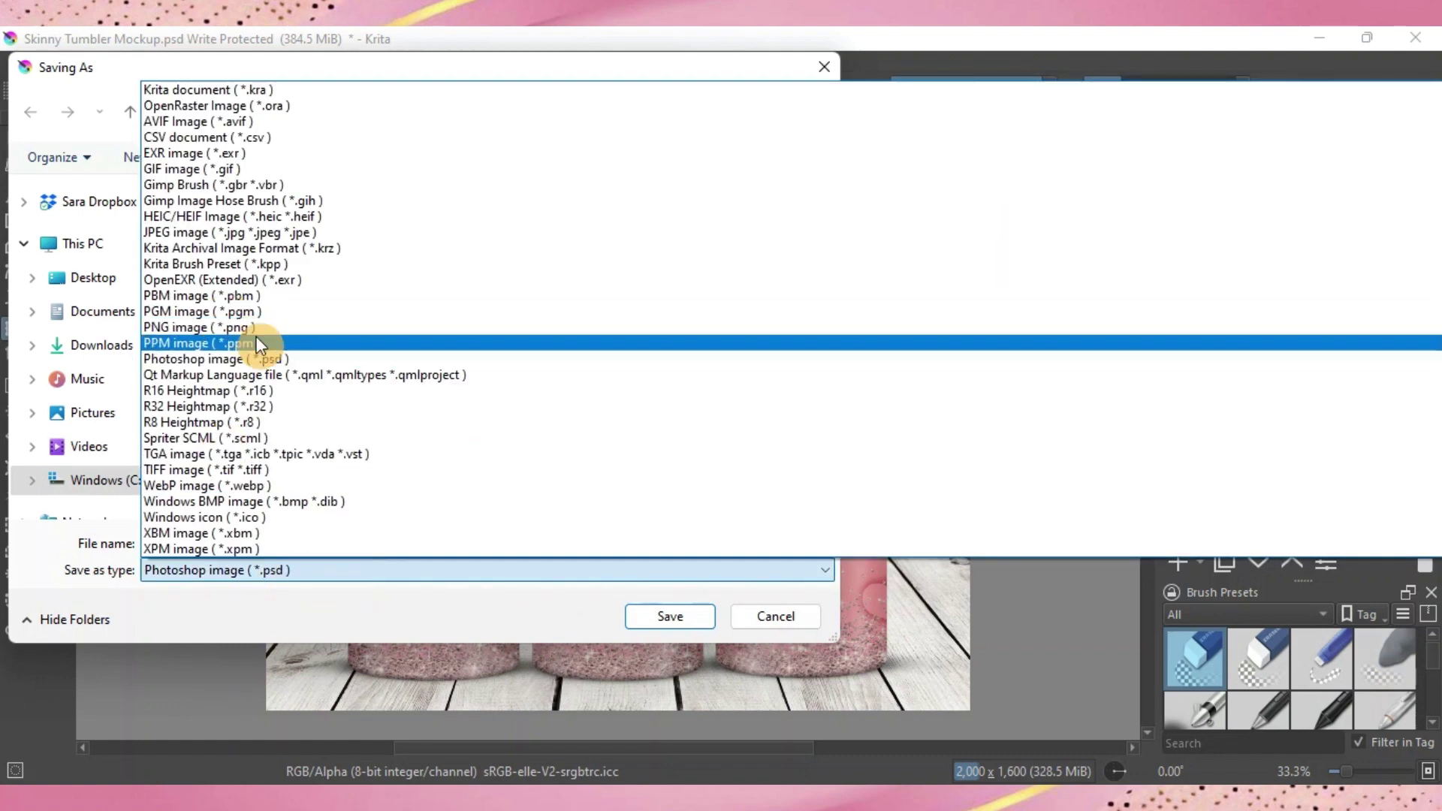
pyautogui.click(226, 327)
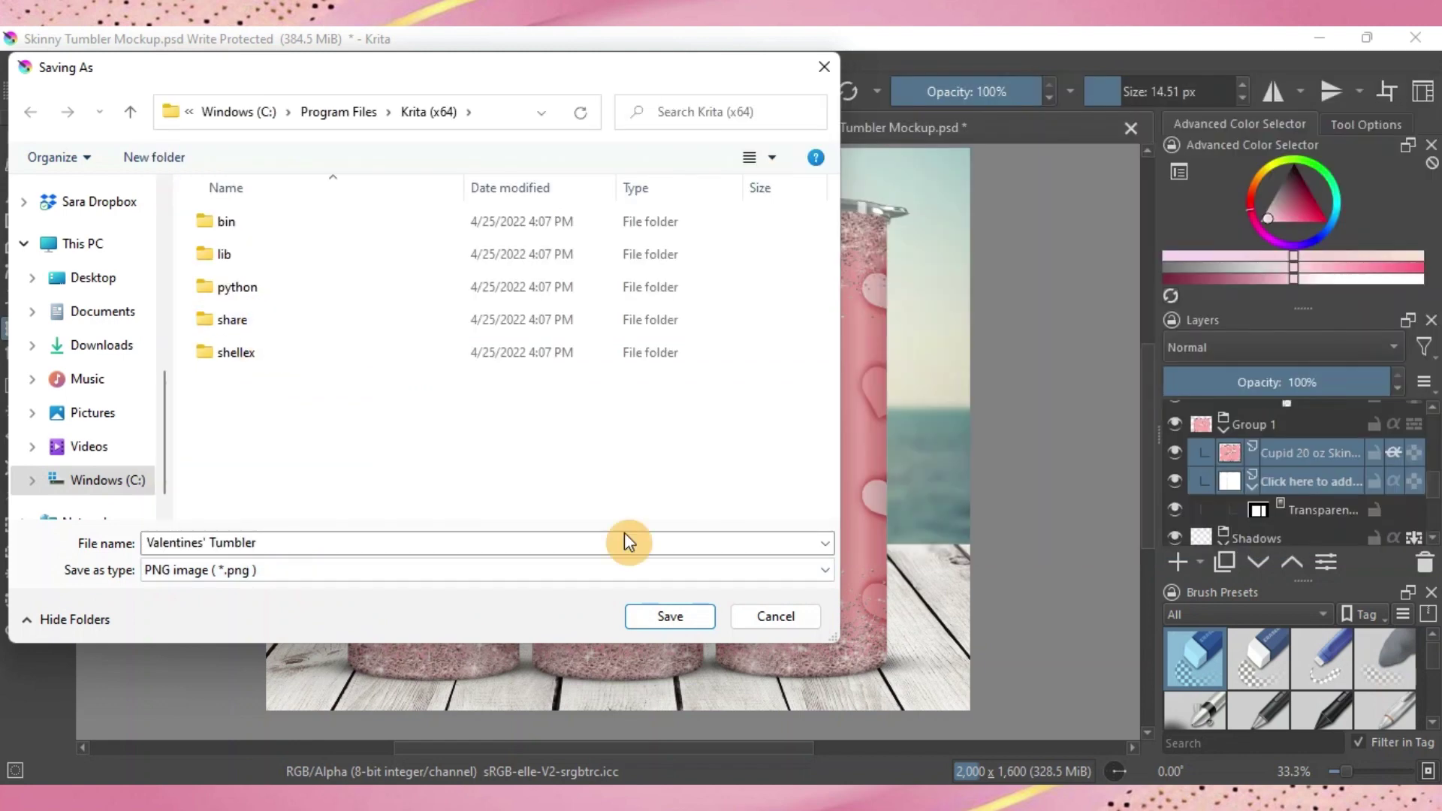
pyautogui.click(670, 617)
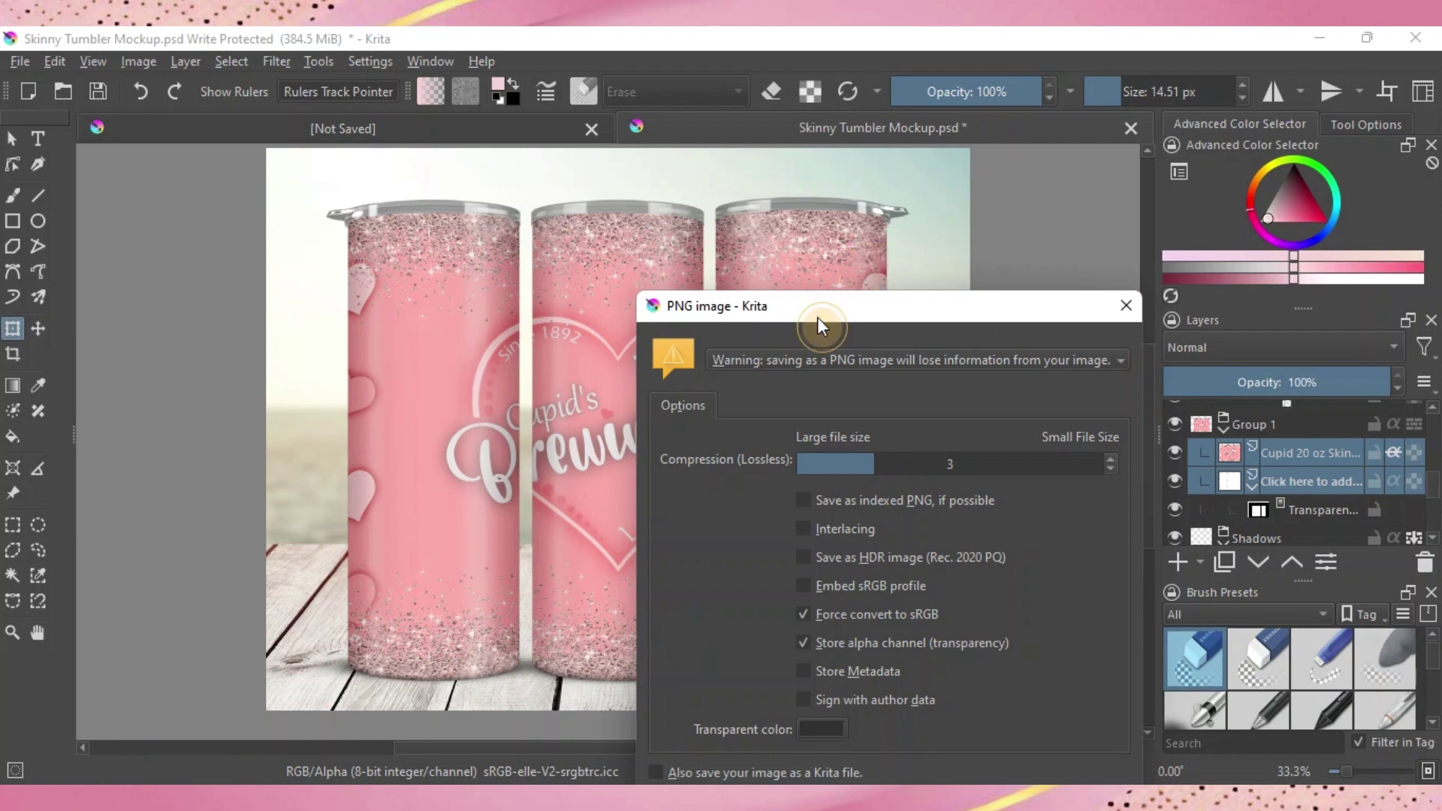
pyautogui.moveTo(821, 327); pyautogui.dragTo(855, 219)
pyautogui.click(1033, 694)
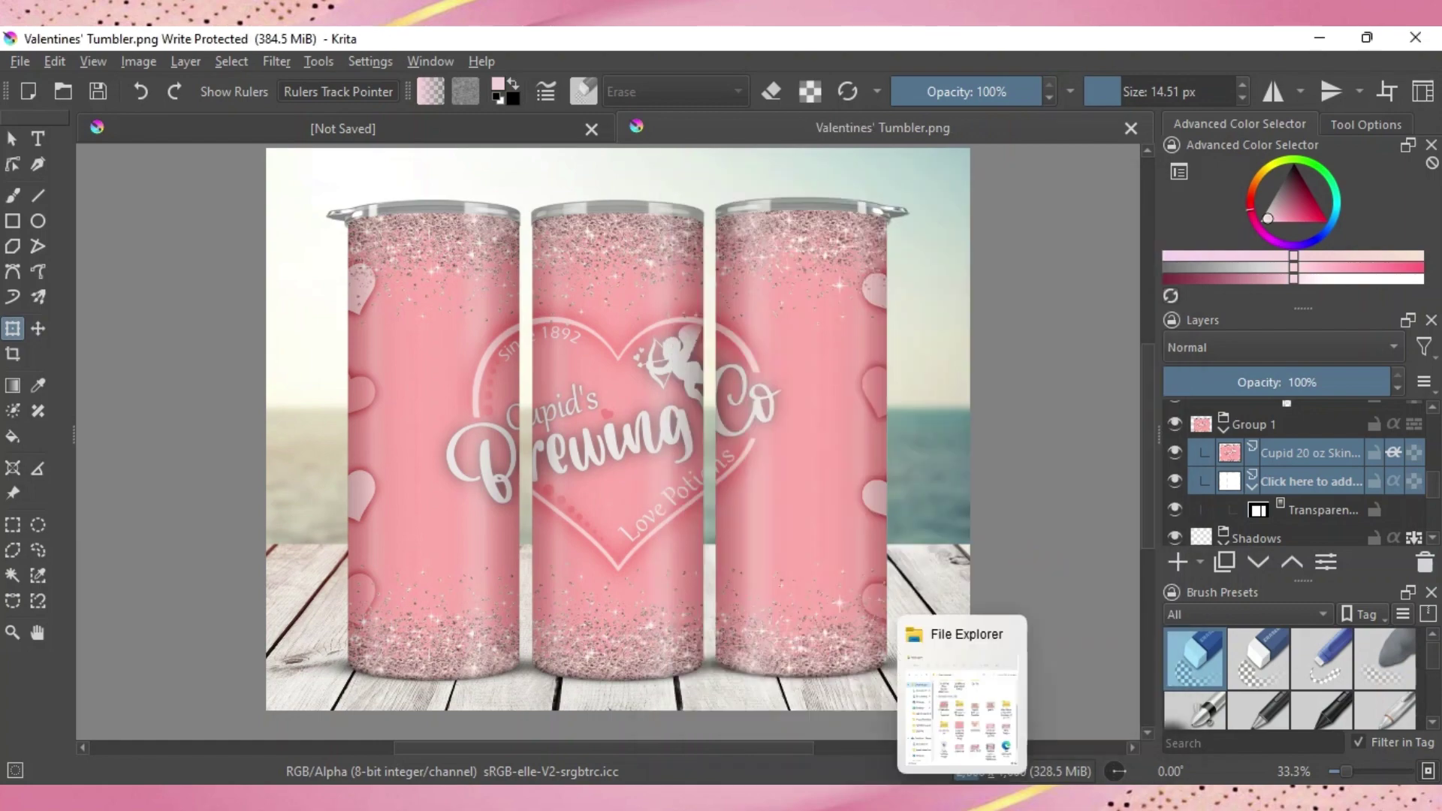
# Open Valentines' Tumbler.png from File Explorer's recent files in Photos
pyautogui.click(961, 715)
pyautogui.click(1012, 361)
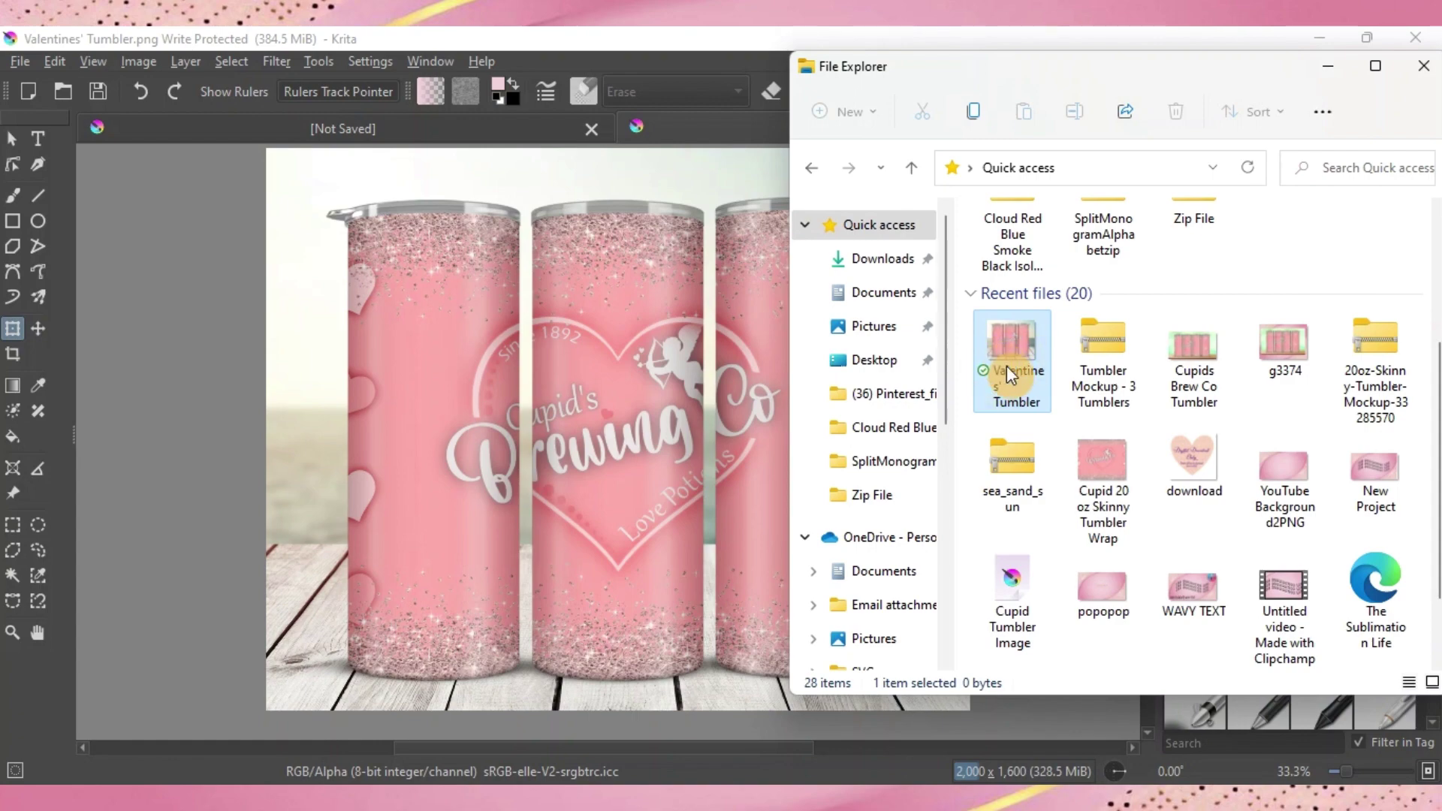
pyautogui.doubleClick(1012, 372)
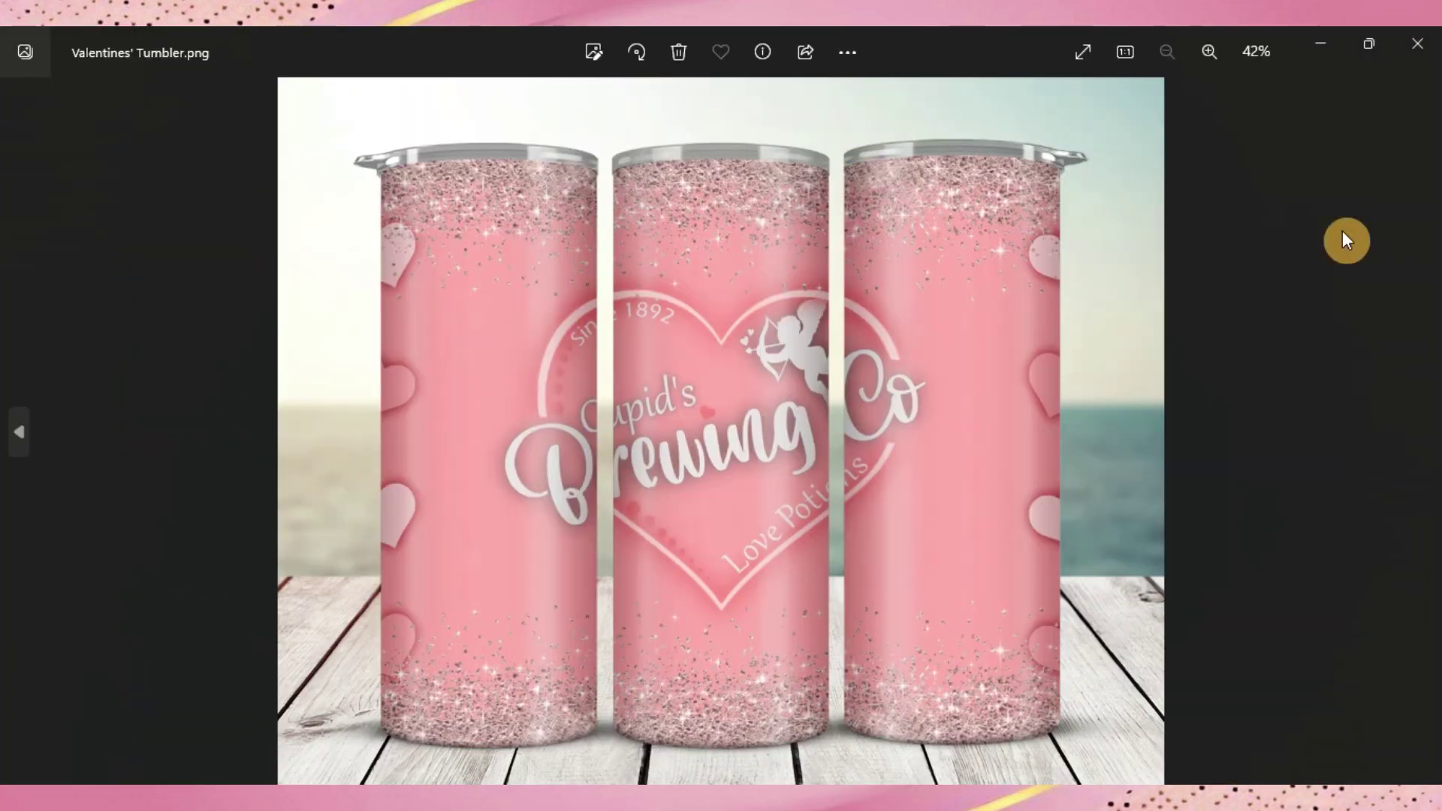